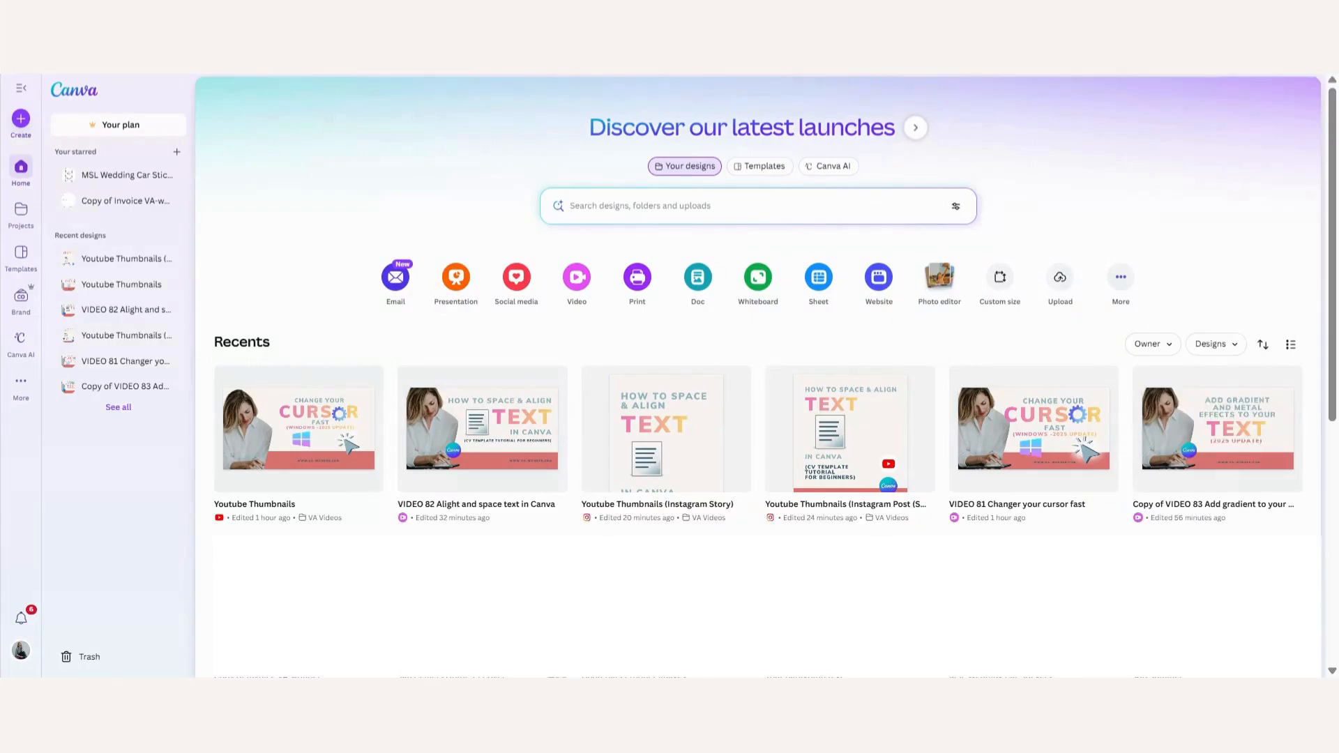
# Search the template library for "cv"
pyautogui.click(762, 175)
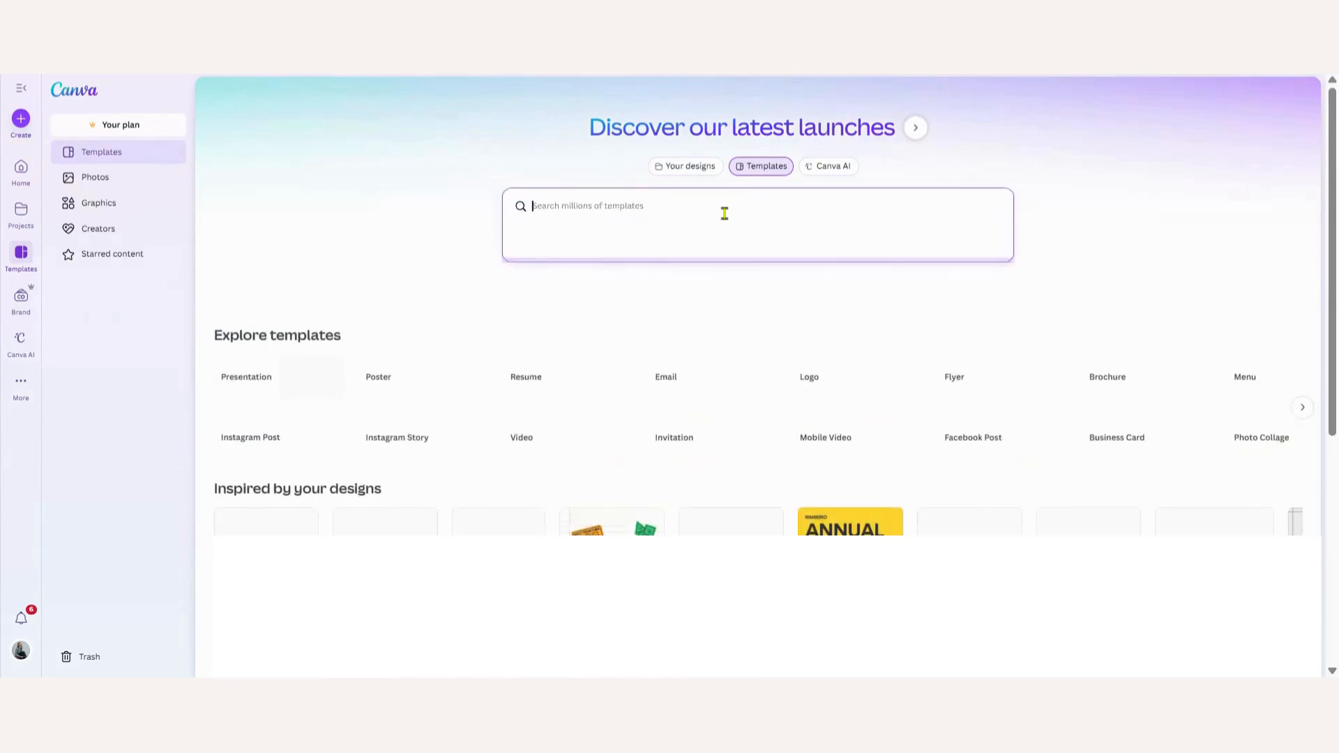
pyautogui.write('cv')
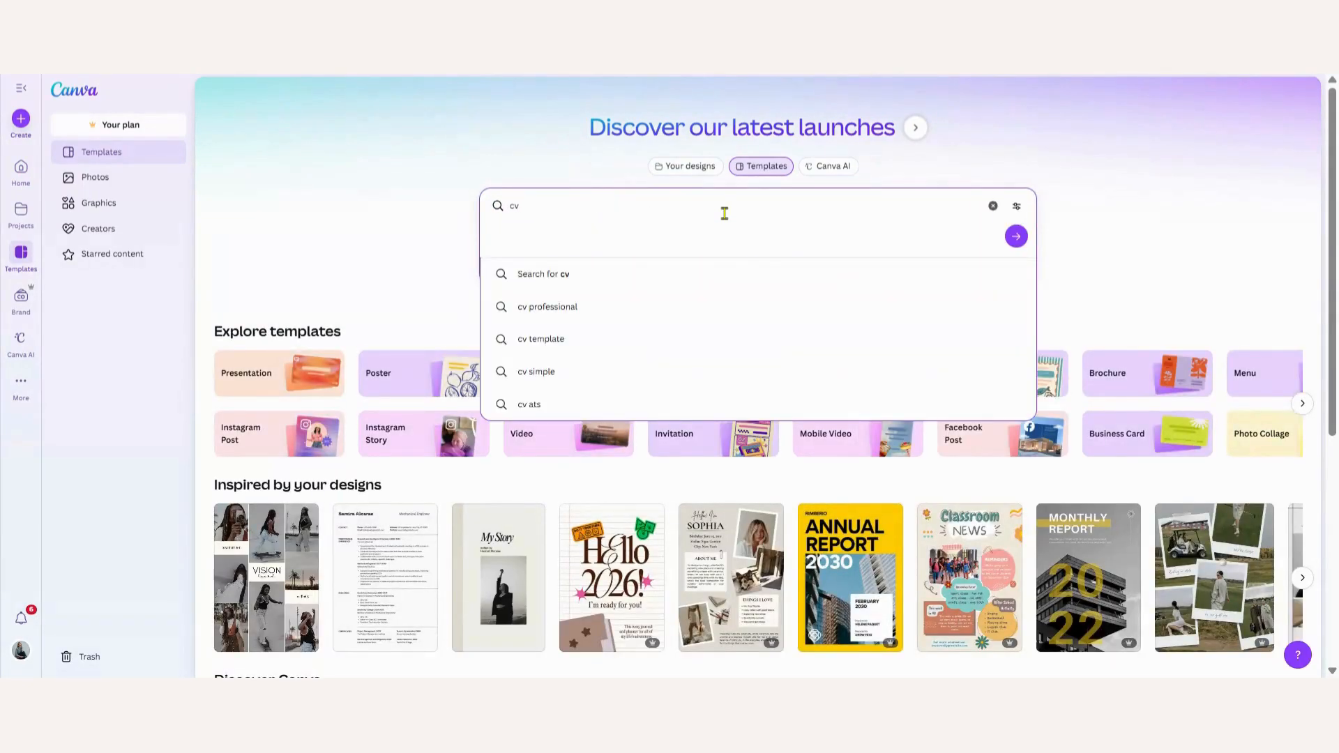
pyautogui.press('Return')
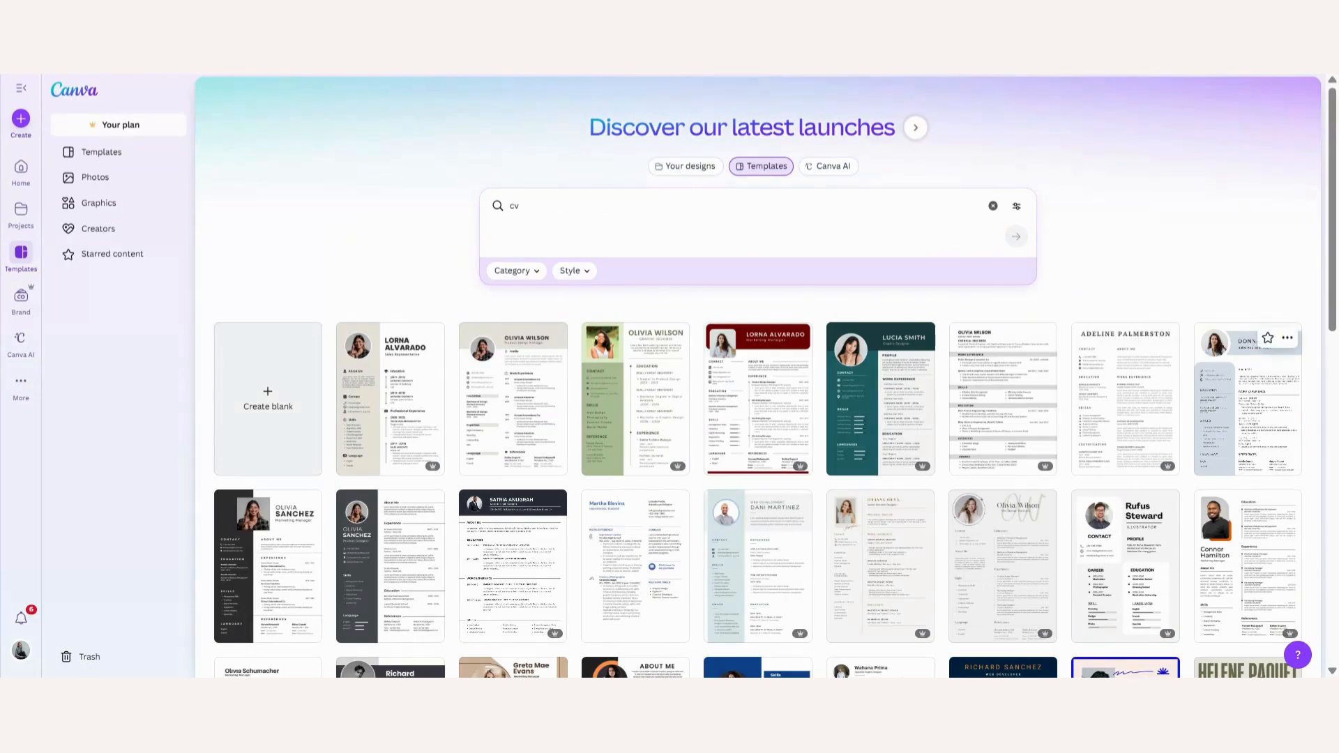
# Browse the CV templates and open the "White simple Sales Representative Cv Resume" template for customising
pyautogui.scroll(-2, 1157, 340)
pyautogui.scroll(-3, 1157, 341)
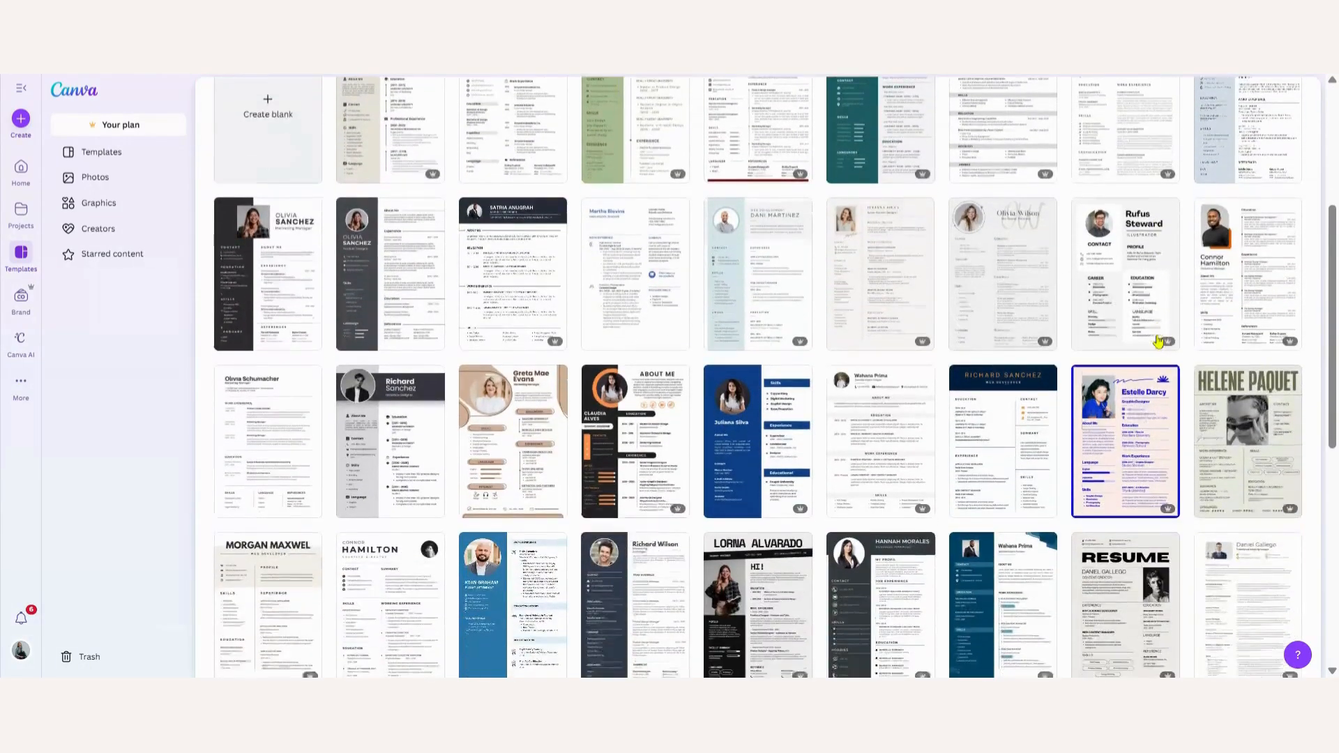
pyautogui.scroll(3, 1158, 340)
pyautogui.scroll(2, 1158, 340)
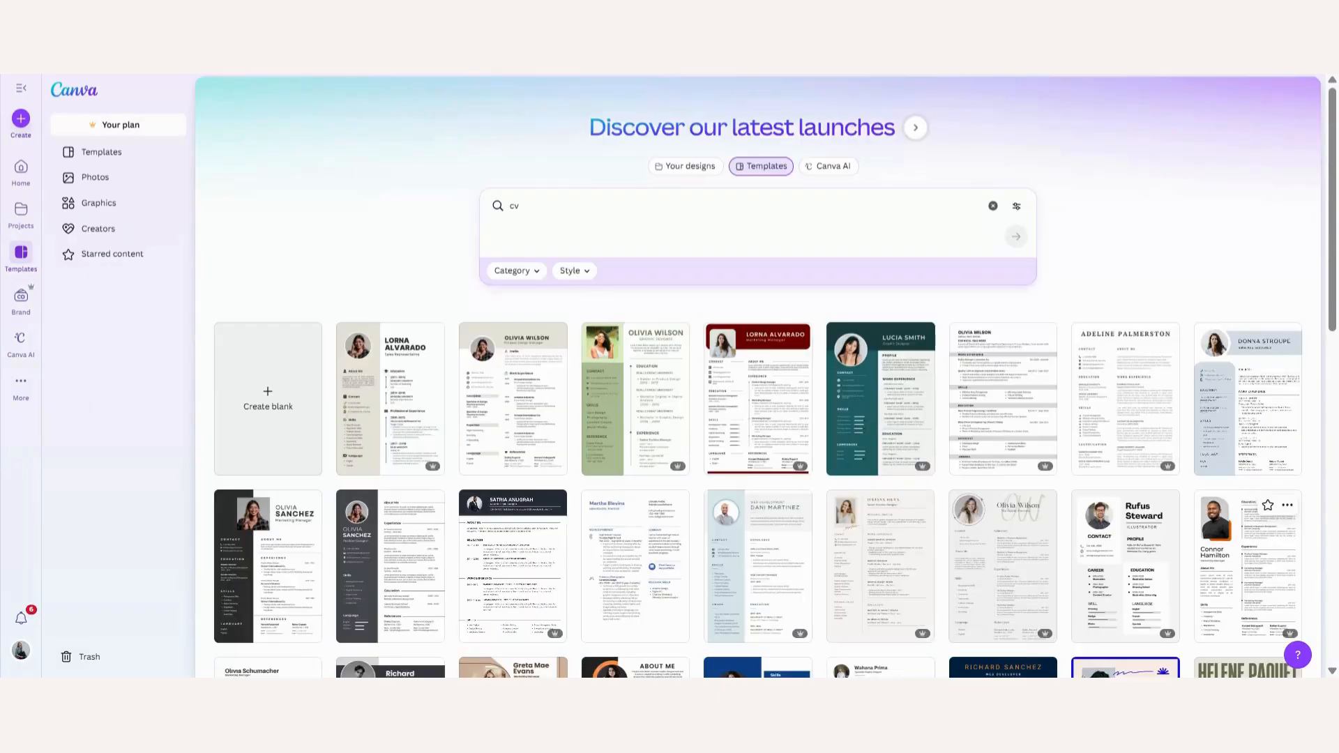
pyautogui.click(1261, 413)
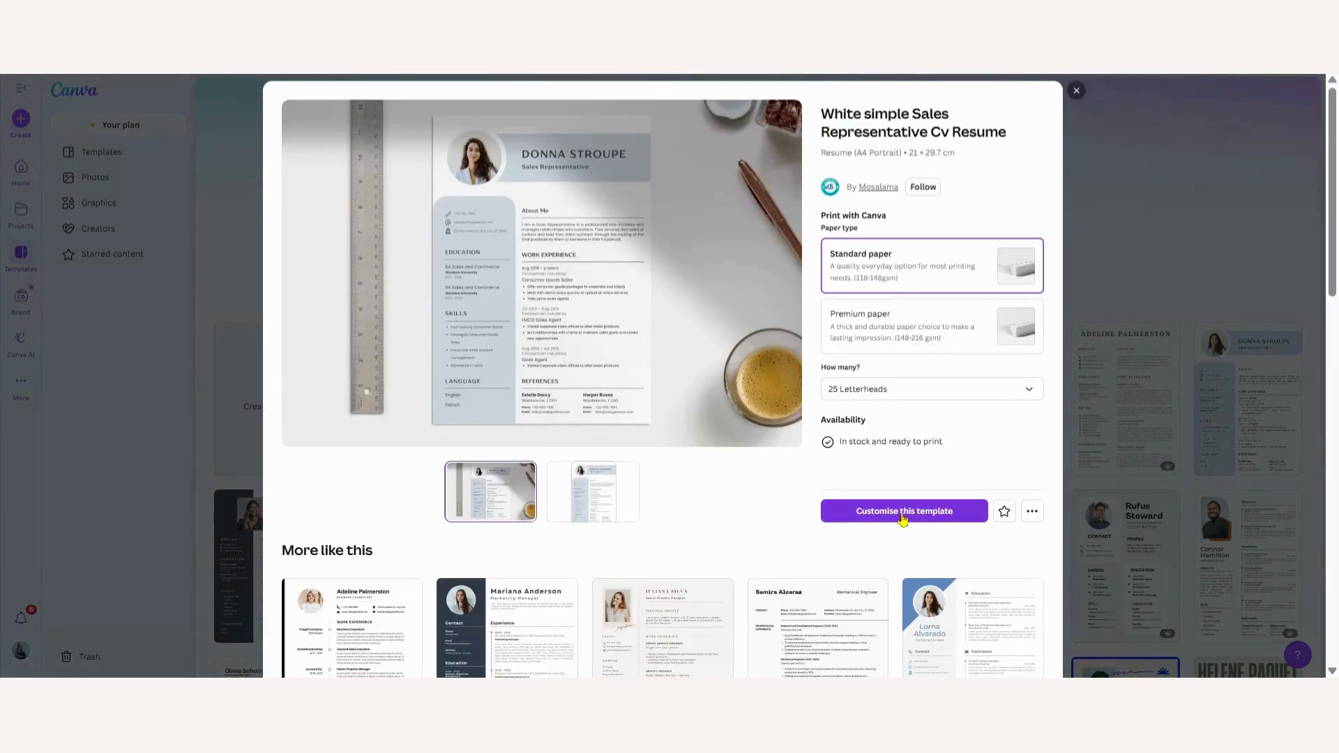
pyautogui.click(903, 515)
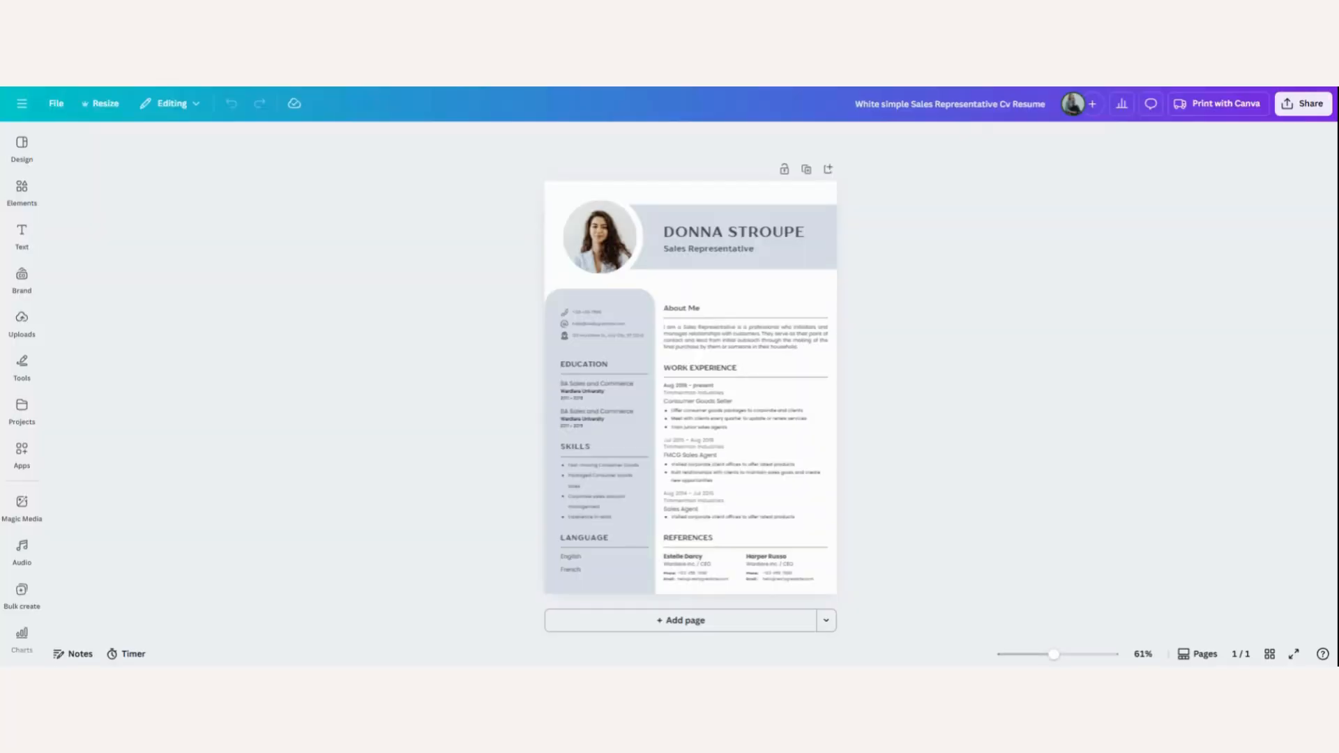
pyautogui.click(696, 370)
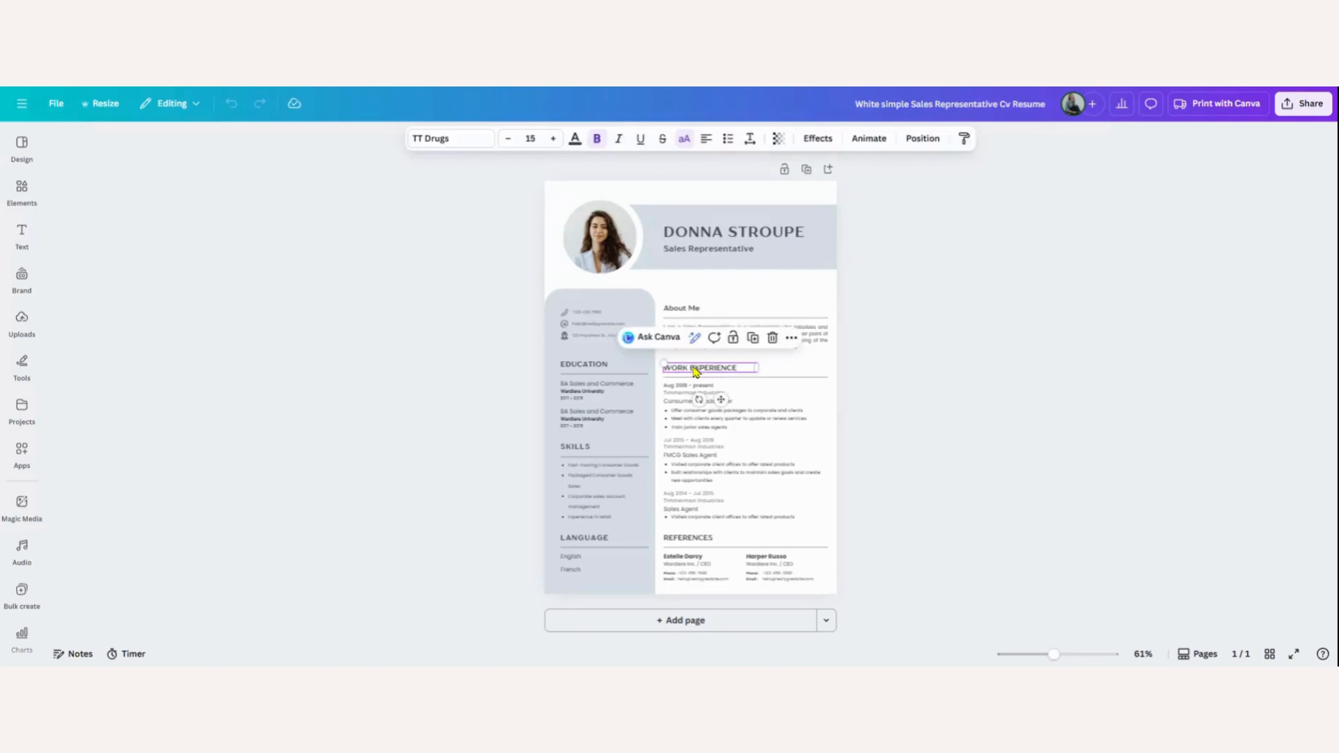
pyautogui.click(699, 389)
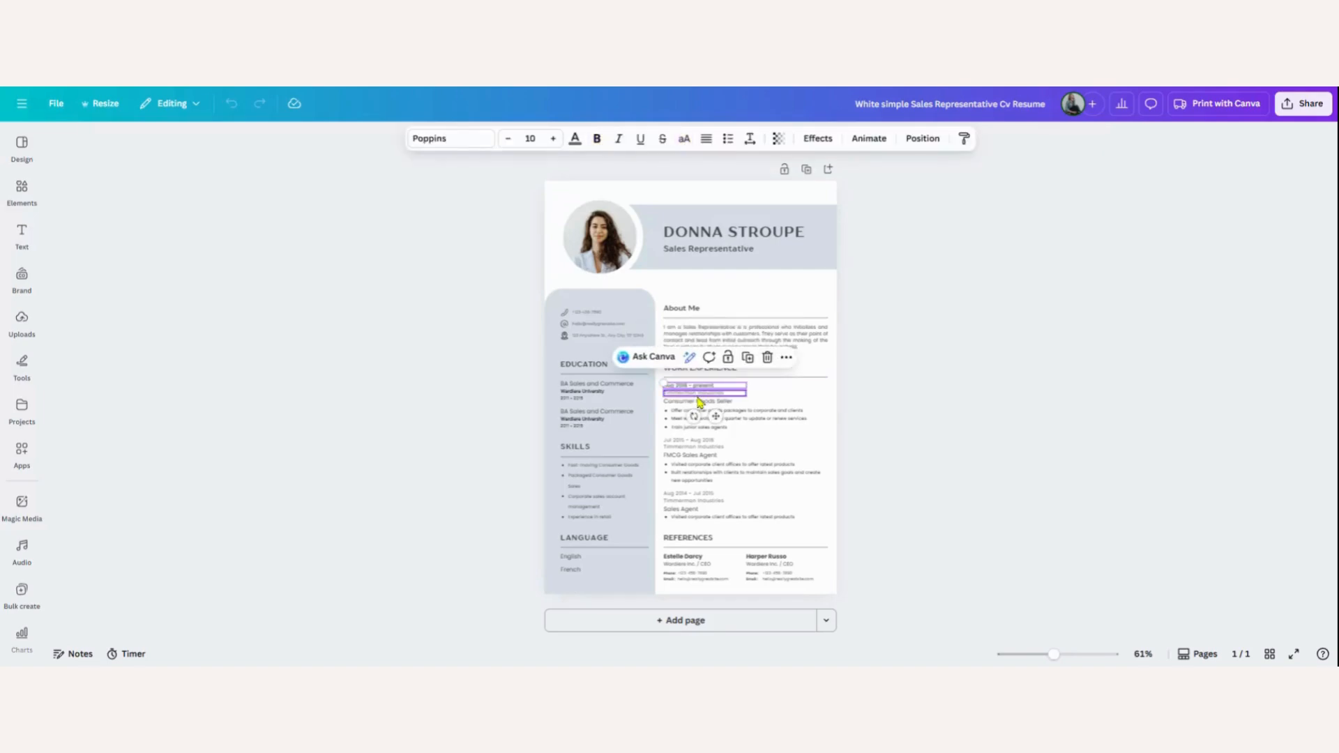
pyautogui.click(699, 402)
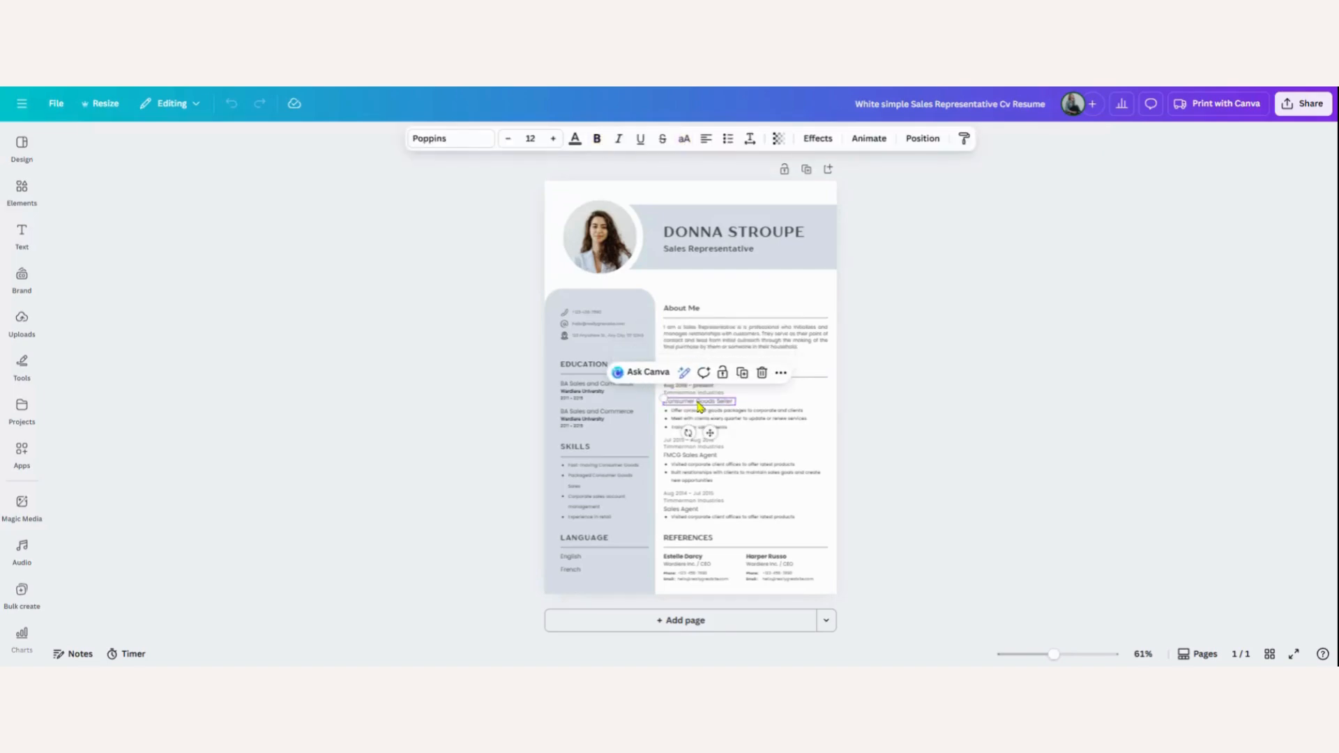
pyautogui.click(698, 423)
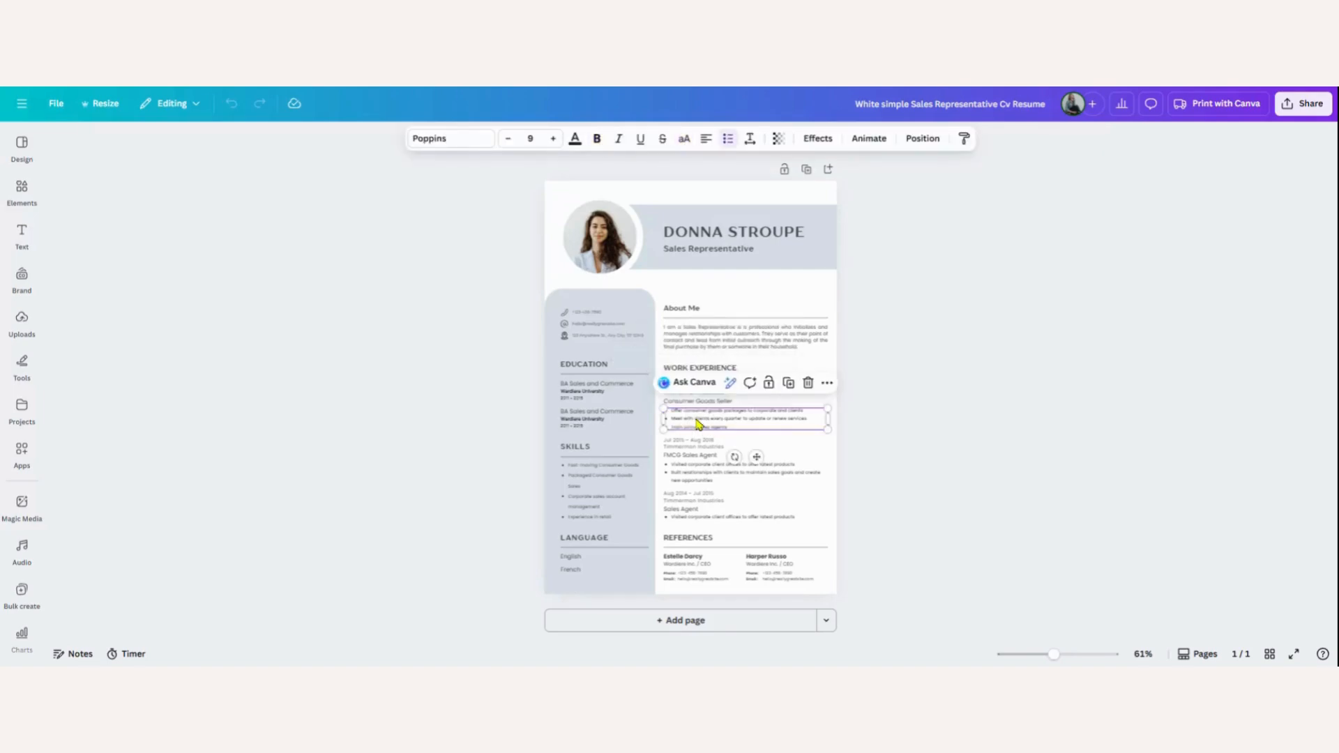
pyautogui.click(924, 432)
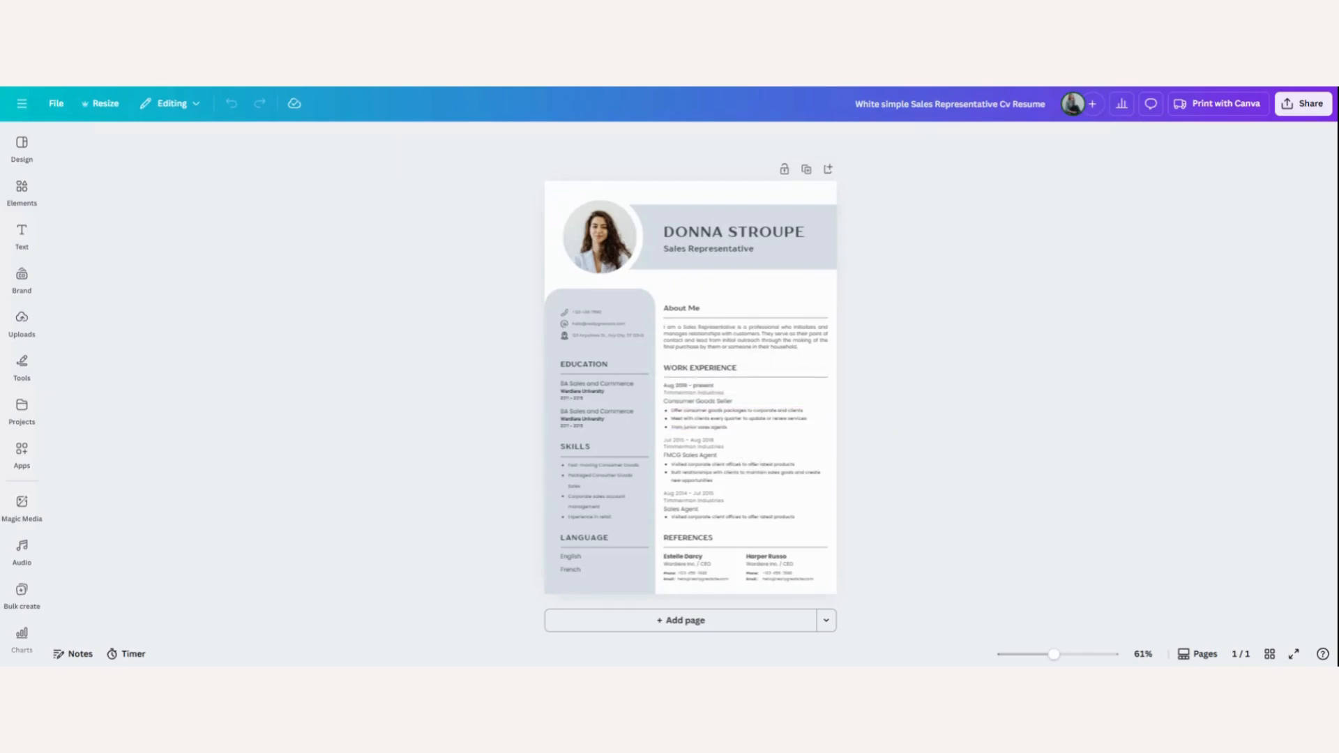
pyautogui.hotkey('ctrl', 'z')
# Show rulers and guides for the resume design
pyautogui.click(67, 108)
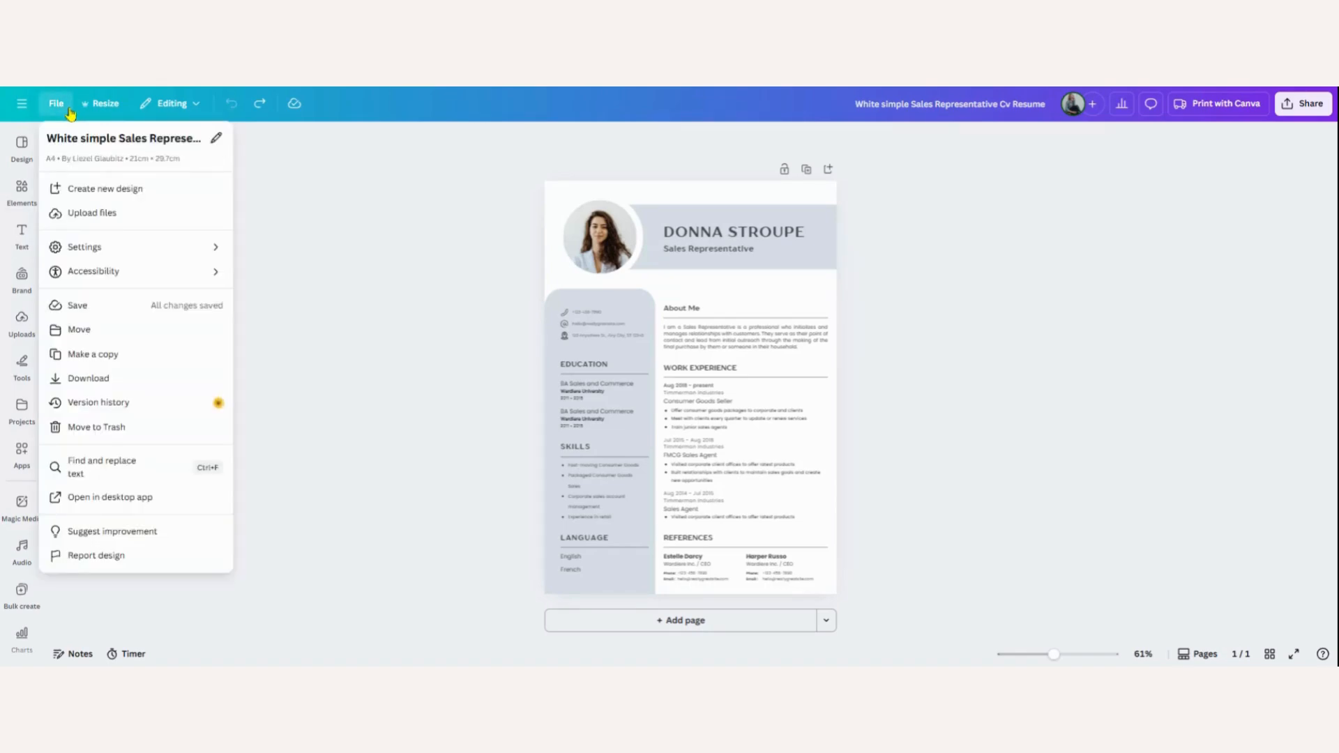
pyautogui.click(80, 251)
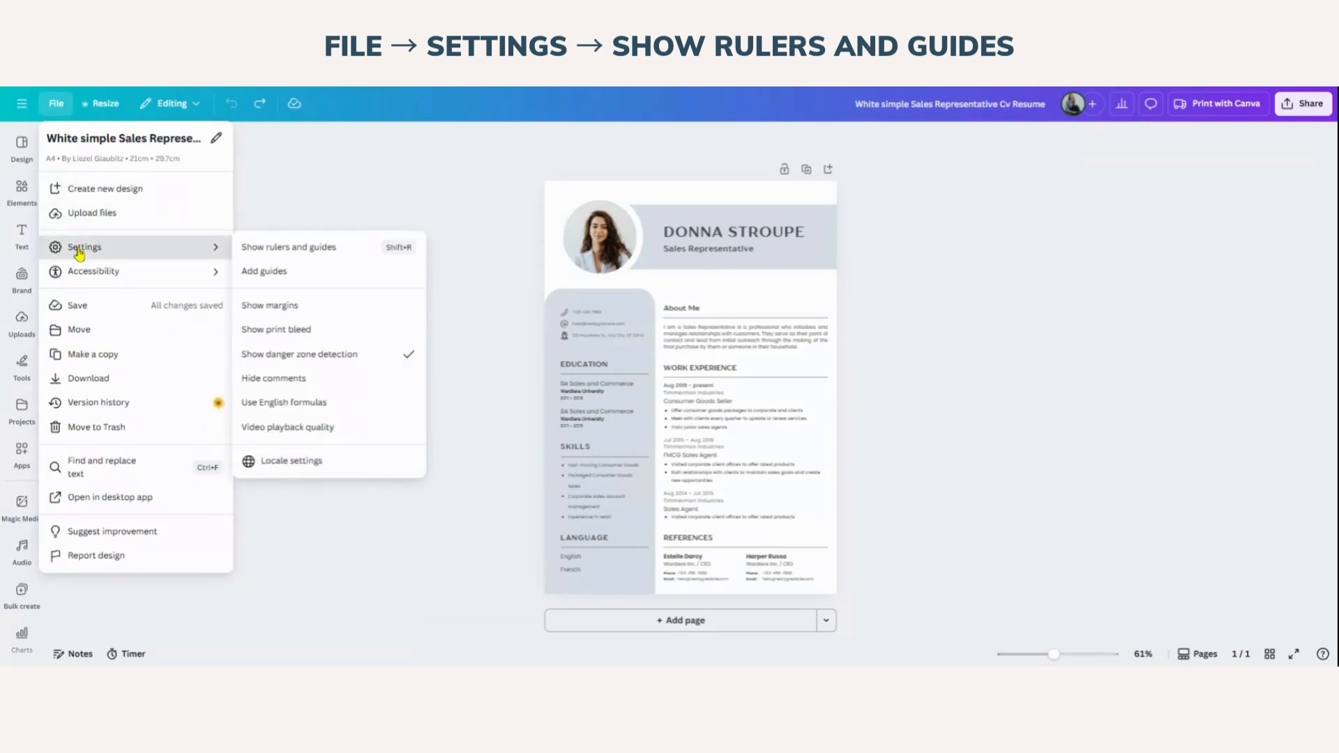
pyautogui.click(276, 257)
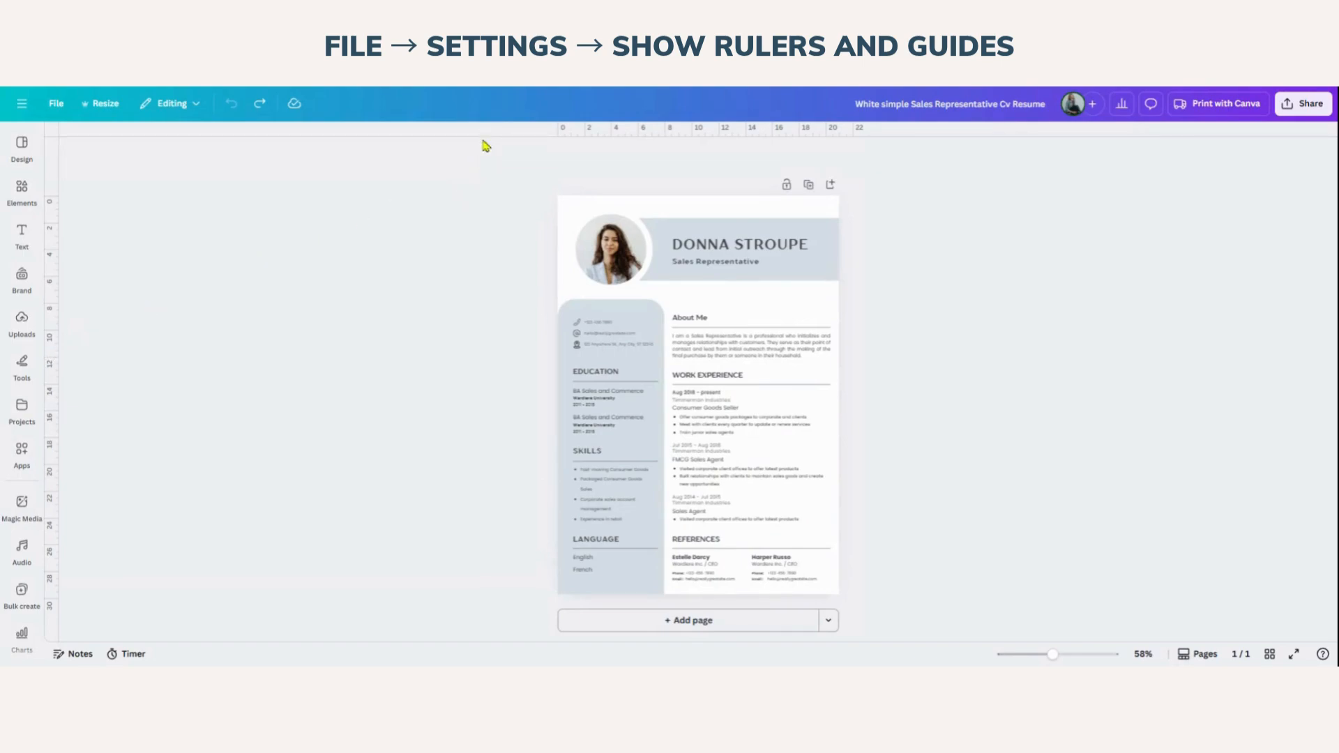
# Add horizontal guides at the About Me and Work Experience headings and a vertical guide along the main text column's left edge
pyautogui.moveTo(484, 132); pyautogui.dragTo(447, 320)
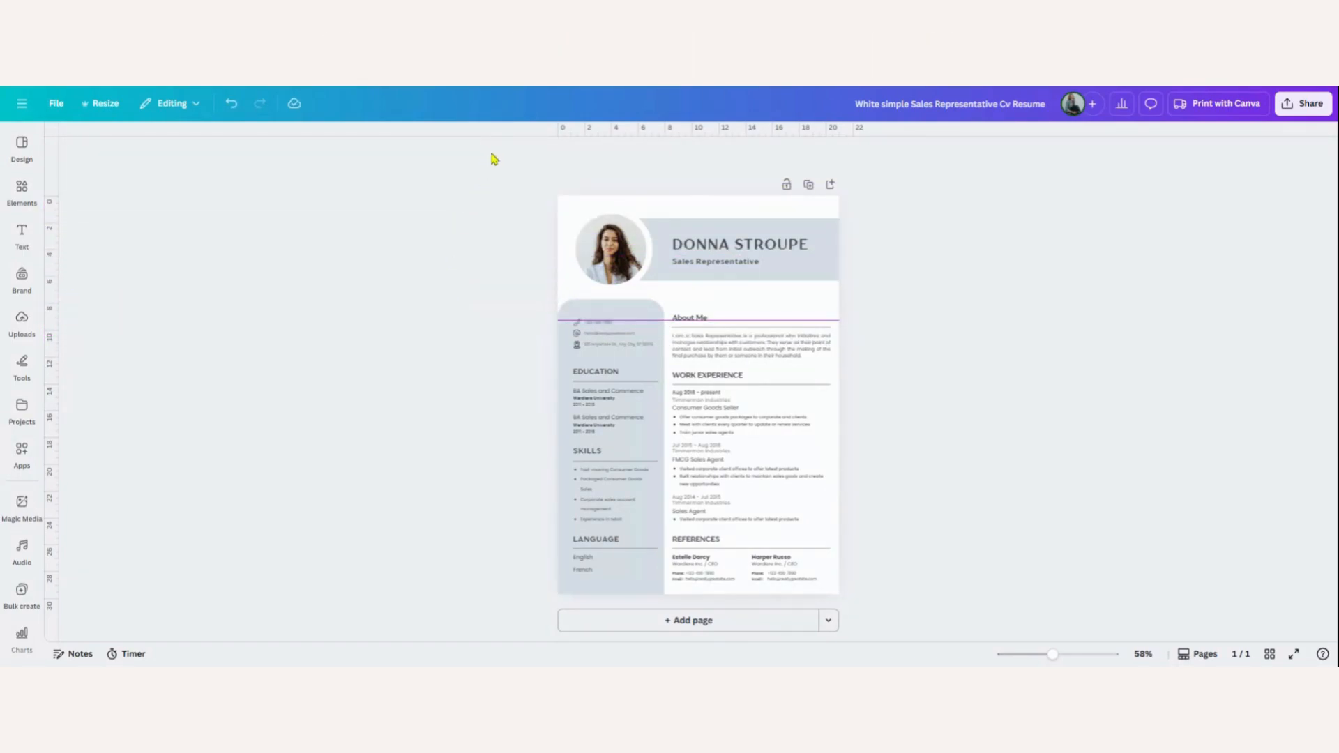
pyautogui.moveTo(494, 143); pyautogui.dragTo(349, 382)
pyautogui.moveTo(54, 288); pyautogui.dragTo(671, 302)
# Left-align the date, company, job title and bullet list of the first work experience entry and move them together onto the vertical guide
pyautogui.hotkey('ctrl', '+')
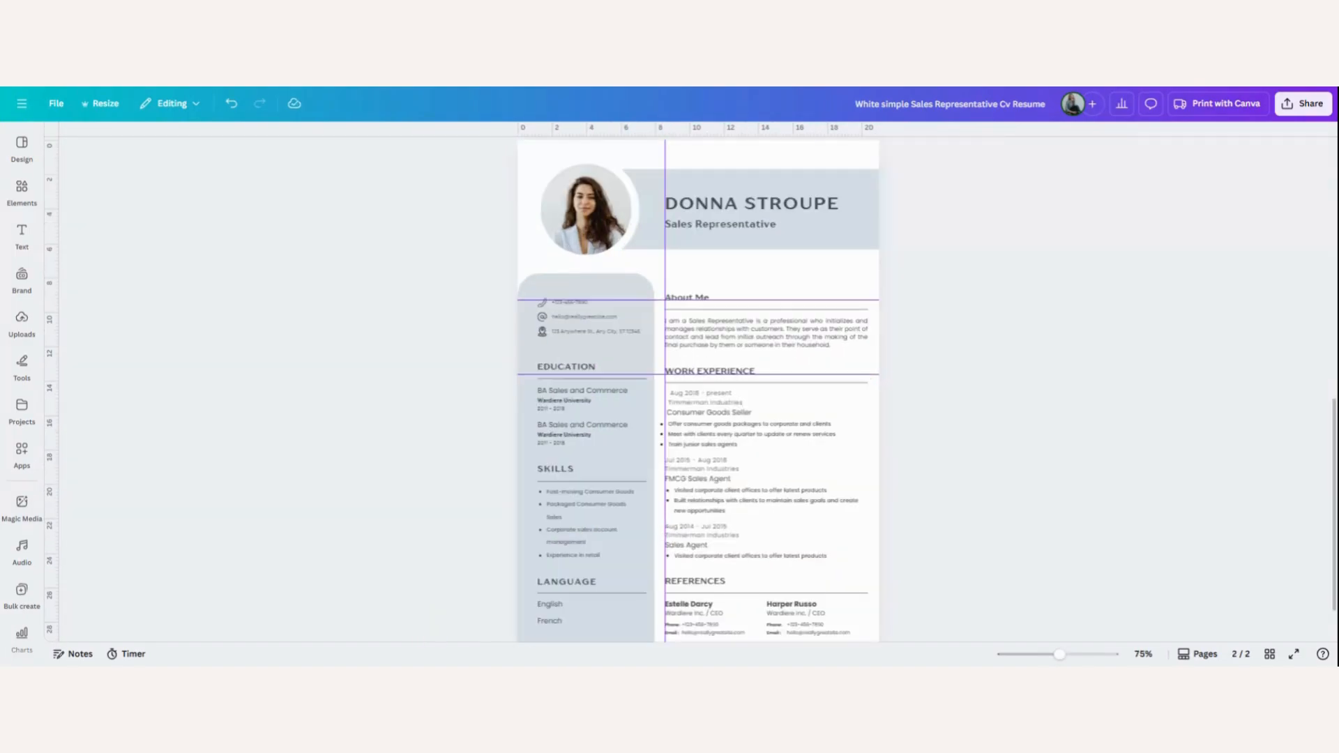
pyautogui.hotkey('ctrl', '+')
pyautogui.hotkey('ctrl', '+')
pyautogui.hotkey('ctrl', '+')
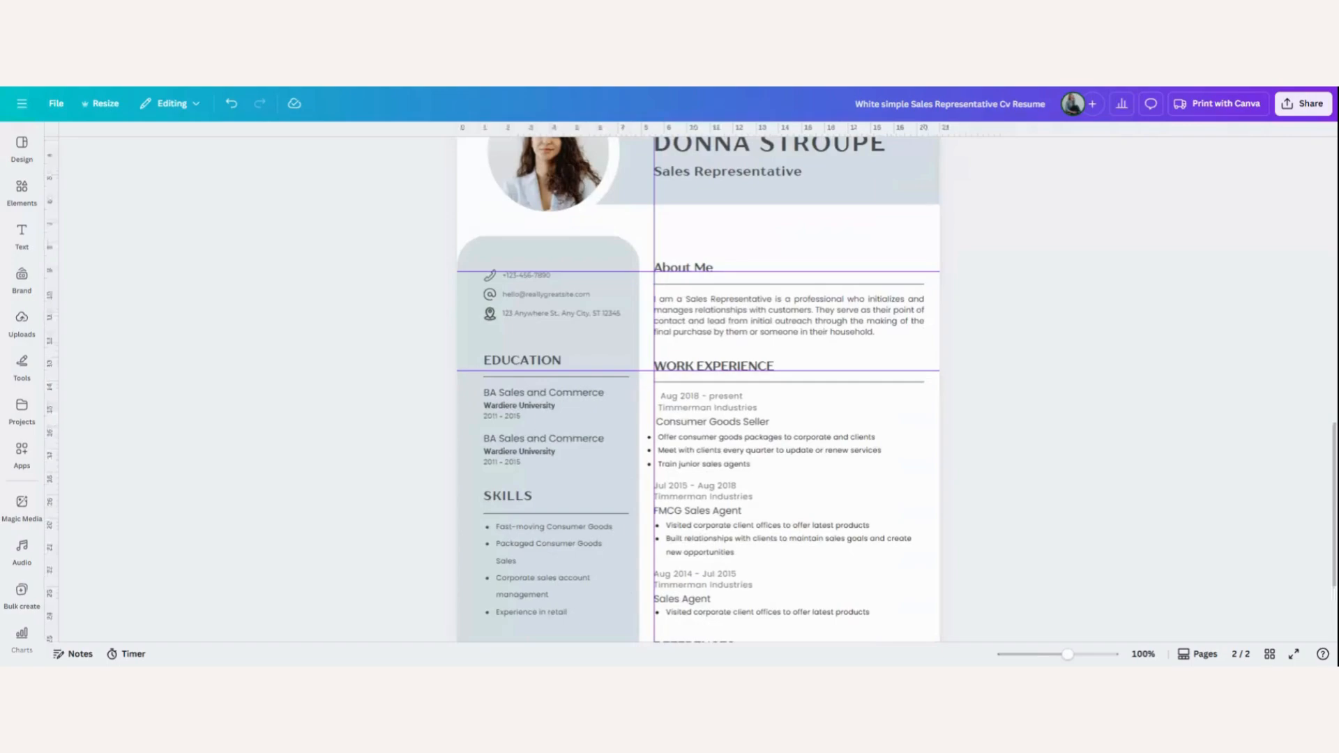
pyautogui.hotkey('ctrl', '+')
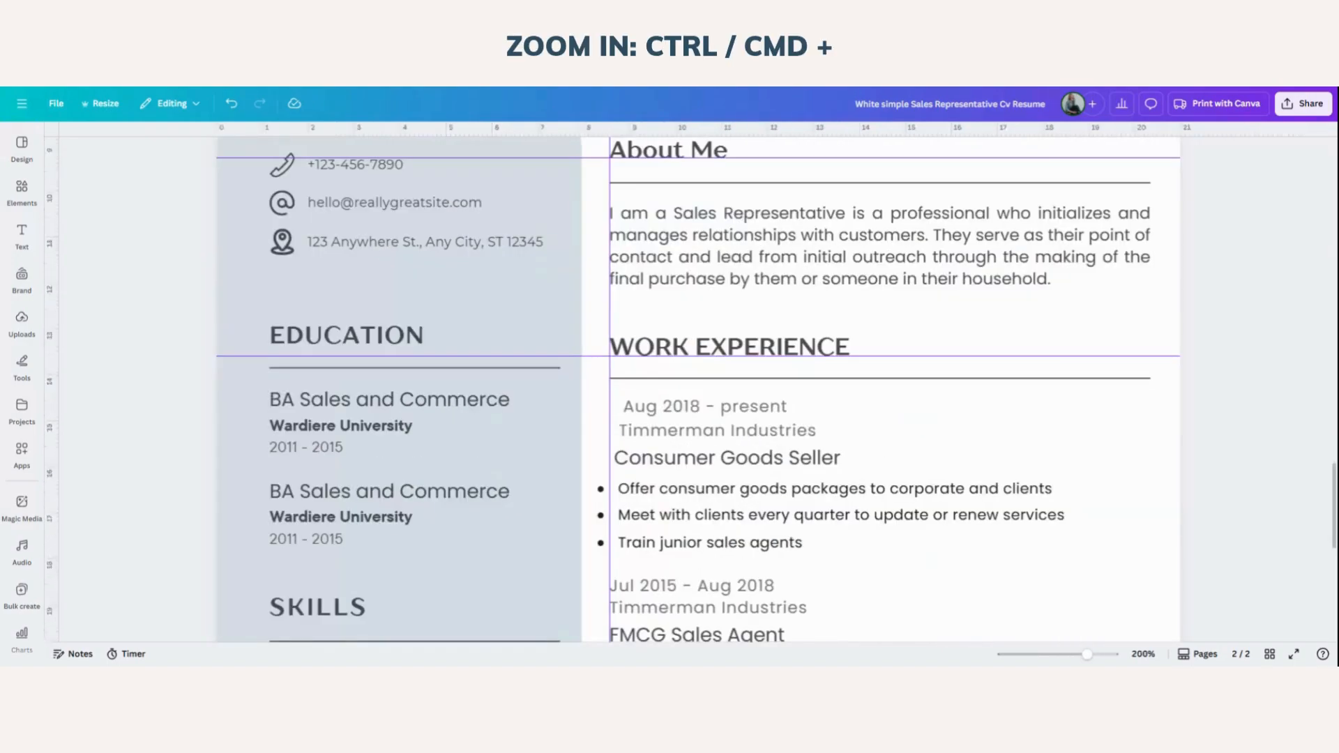
pyautogui.click(679, 405)
pyautogui.keyDown('shift'); pyautogui.click(673, 430); pyautogui.keyUp('shift')
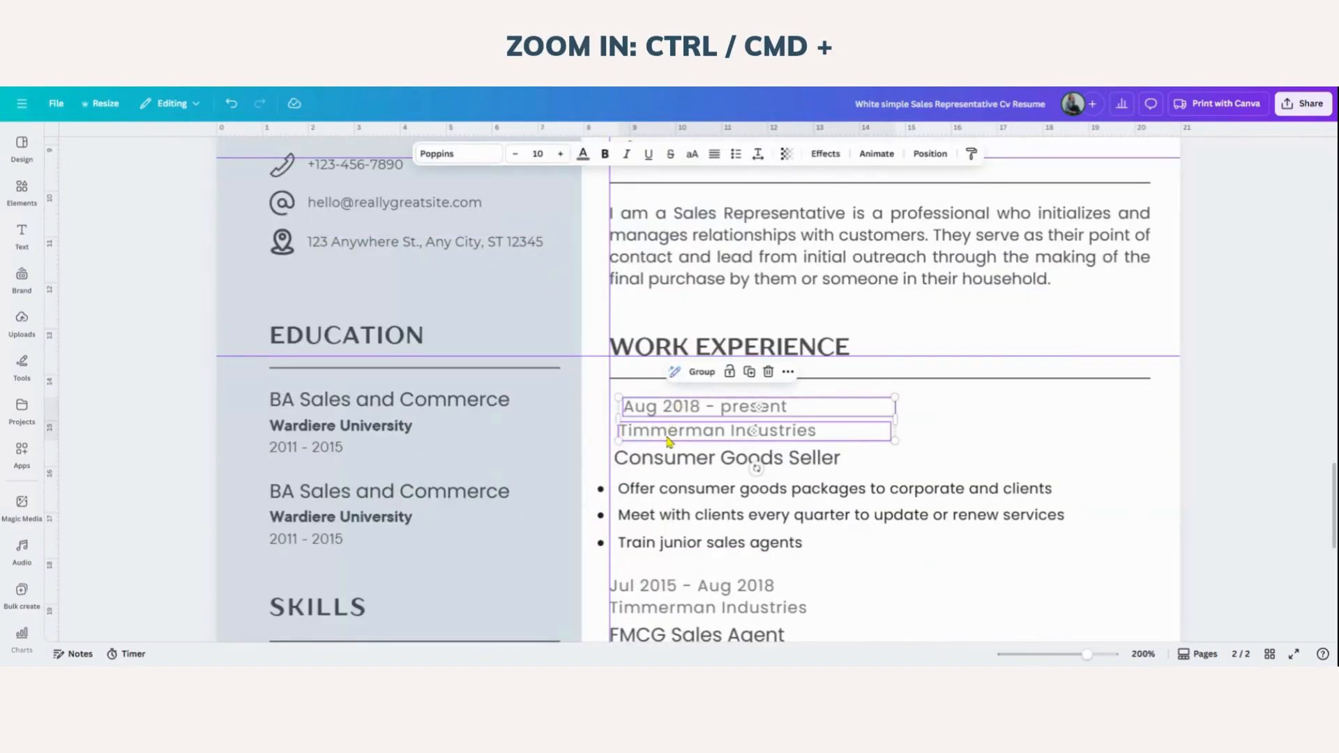
pyautogui.keyDown('shift'); pyautogui.click(664, 457); pyautogui.keyUp('shift')
pyautogui.keyDown('shift'); pyautogui.click(655, 501); pyautogui.keyUp('shift')
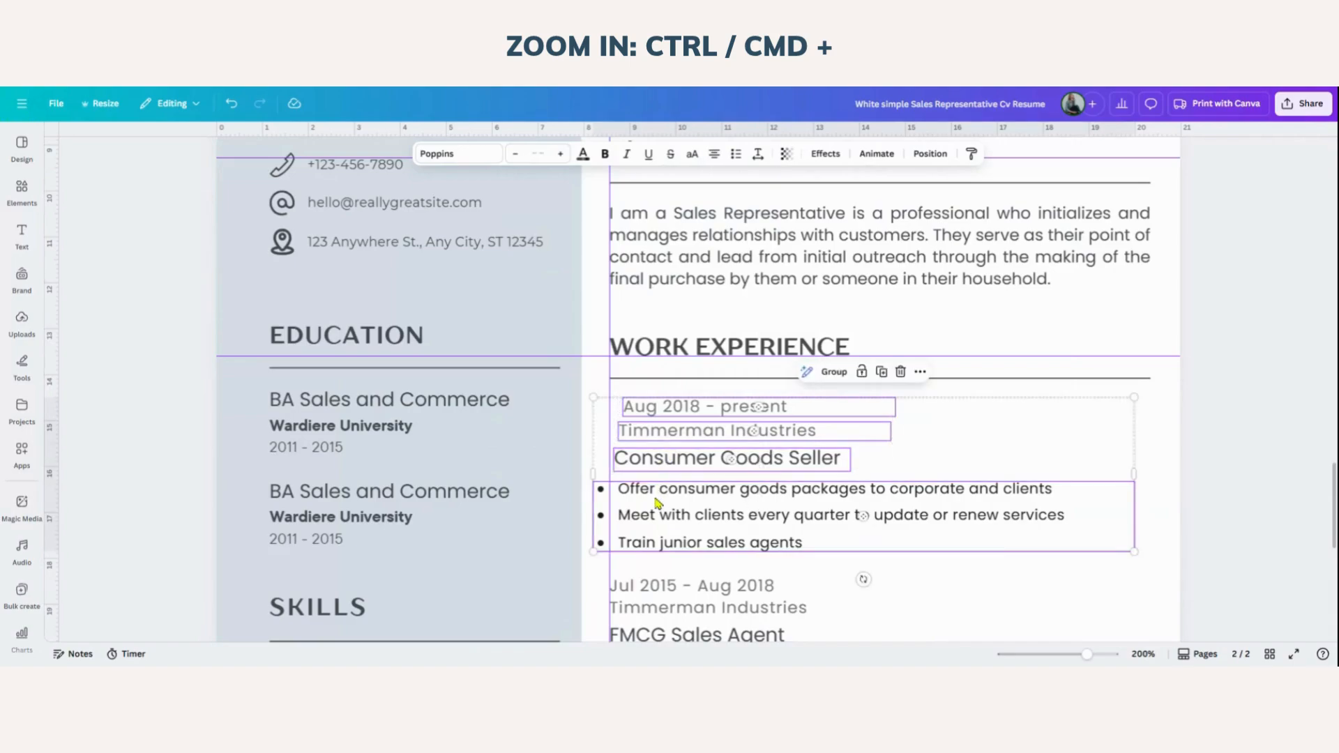
pyautogui.rightClick(656, 501)
pyautogui.moveTo(711, 503)
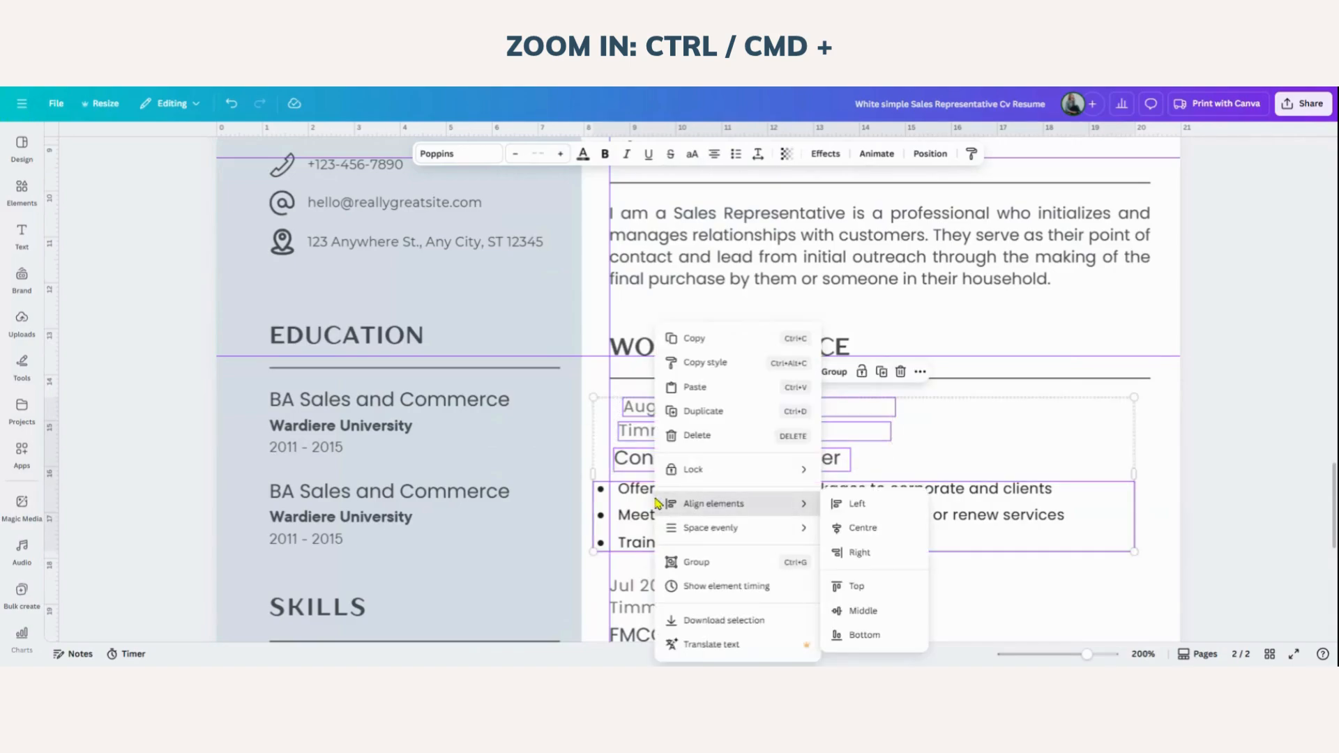
pyautogui.click(868, 507)
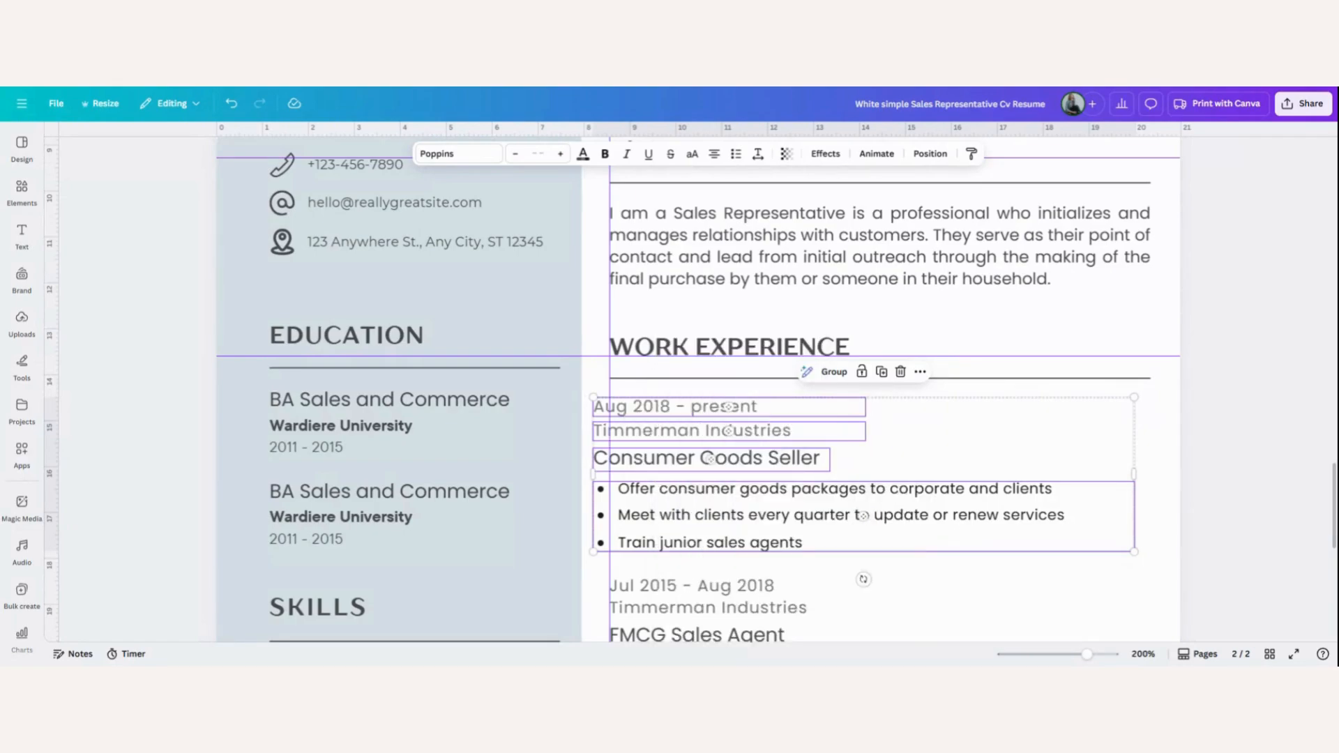
pyautogui.moveTo(835, 500); pyautogui.dragTo(856, 496)
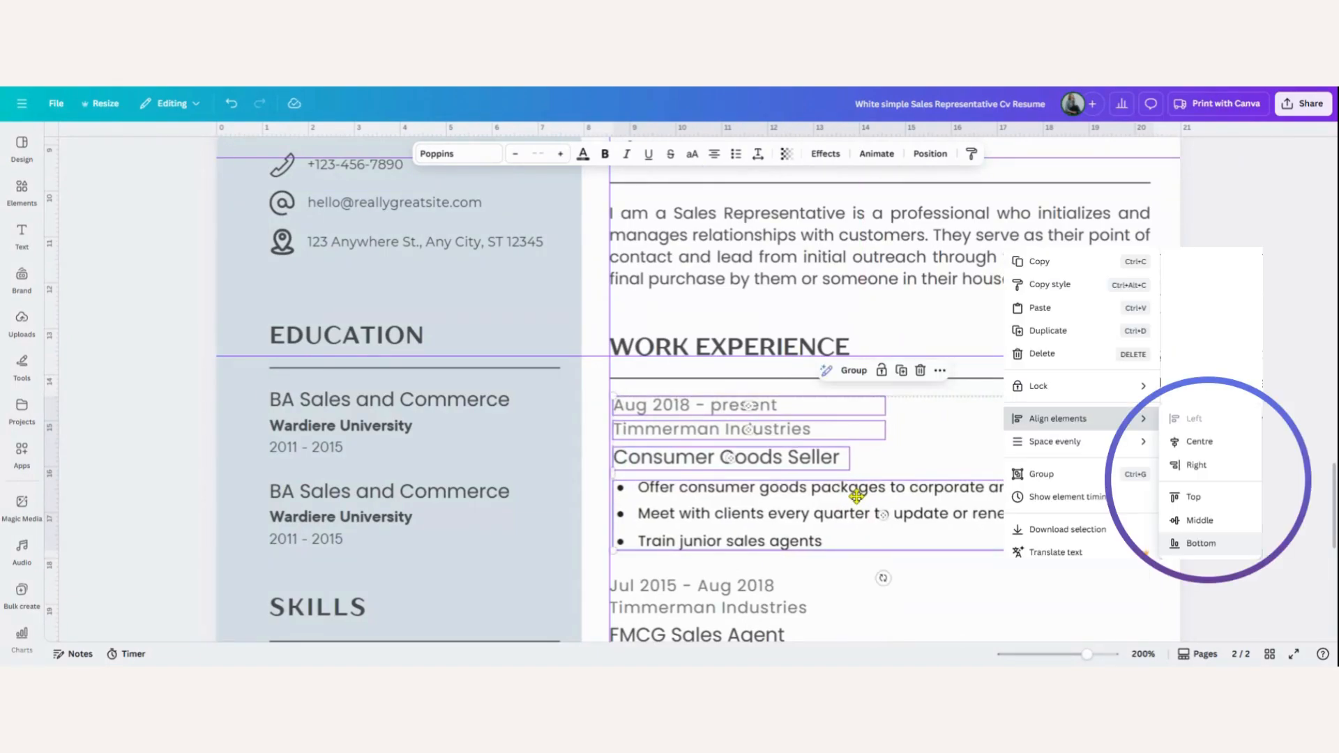
pyautogui.click(1290, 352)
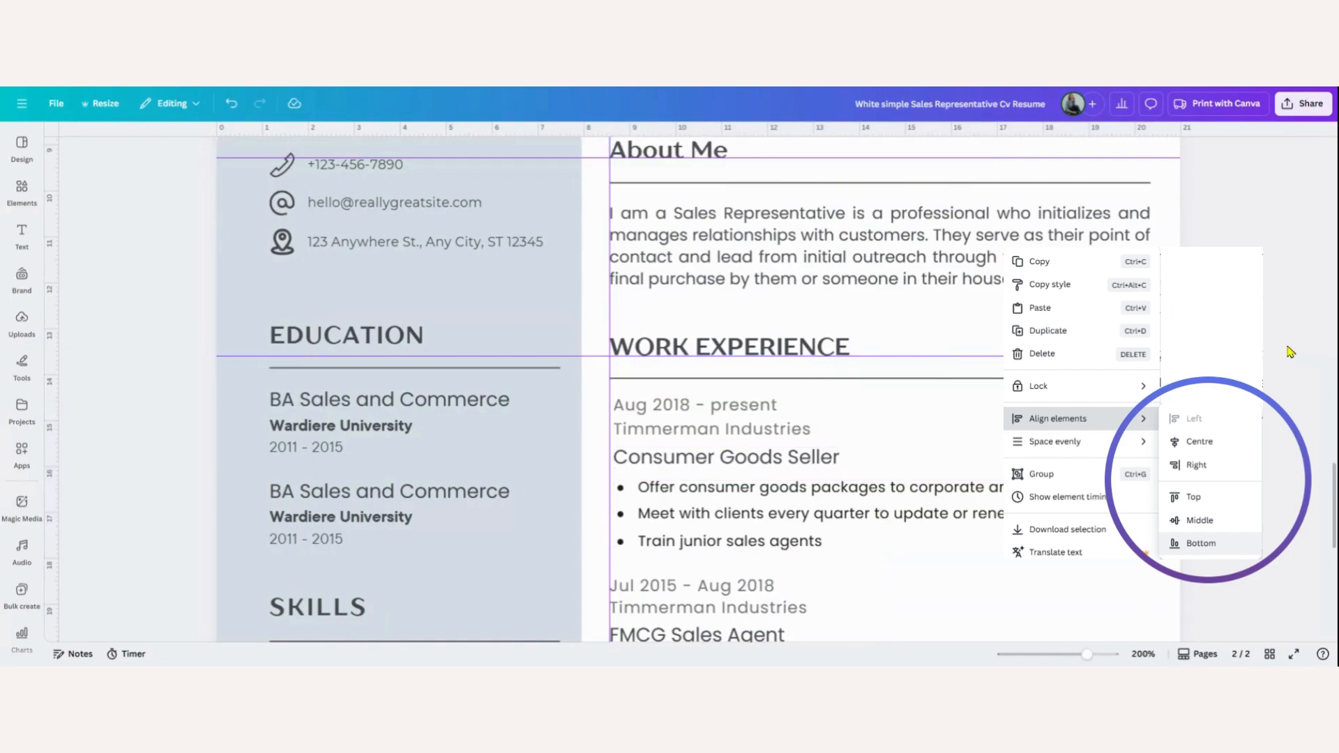
# Set the About Me paragraph's letter spacing to 0 and increase its line spacing
pyautogui.hotkey('ctrl', 'z')
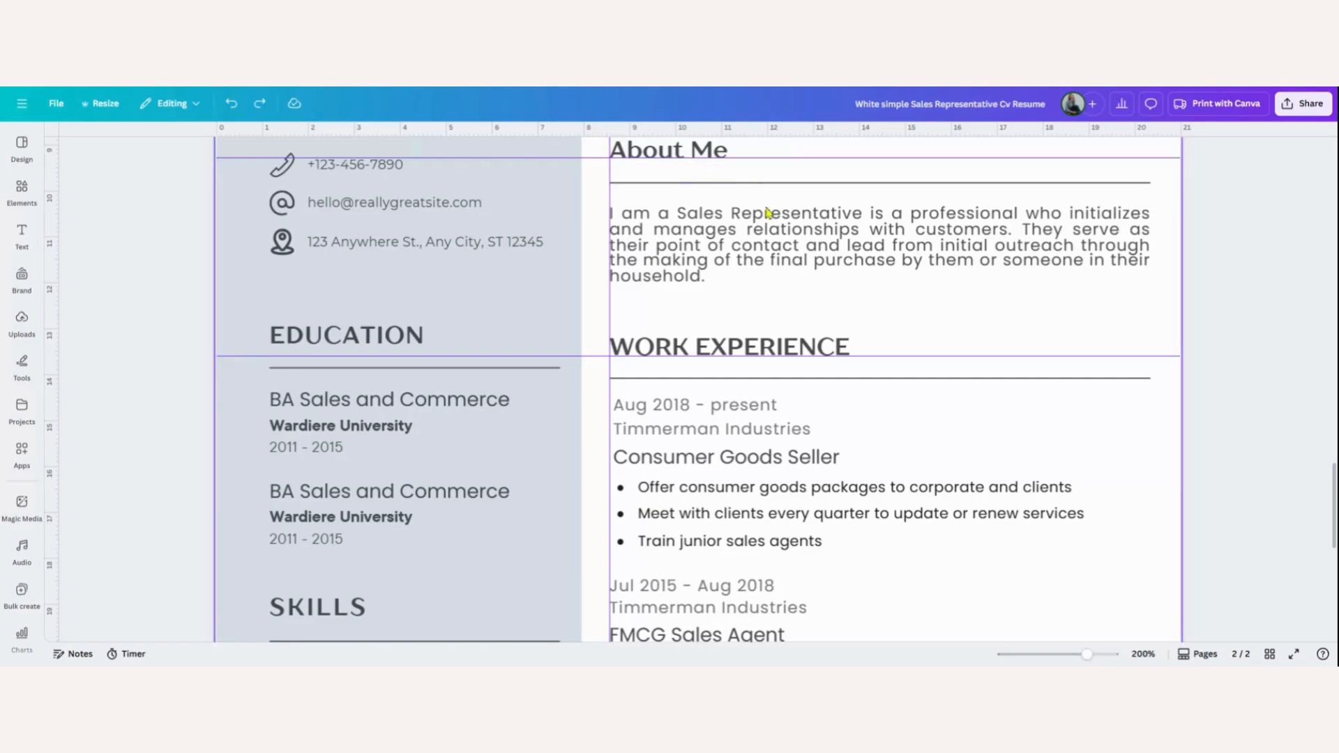
pyautogui.click(774, 245)
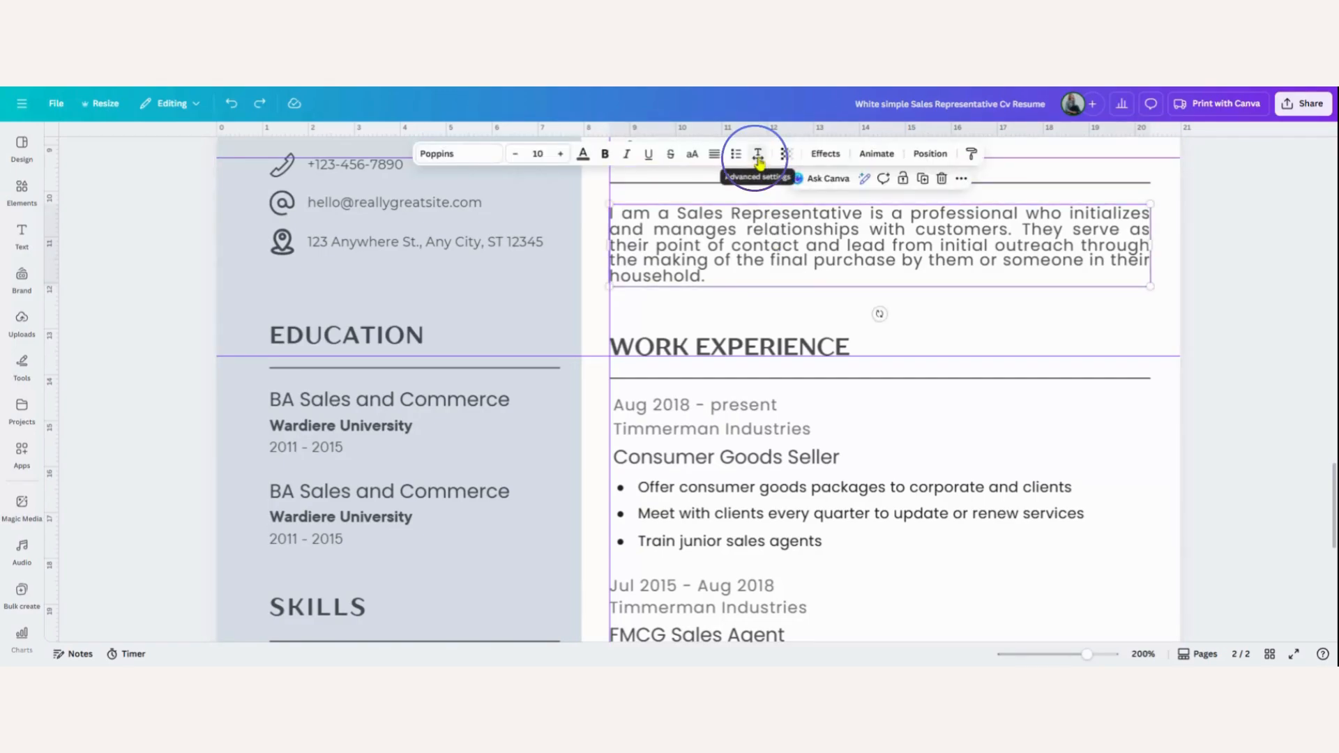
pyautogui.click(758, 156)
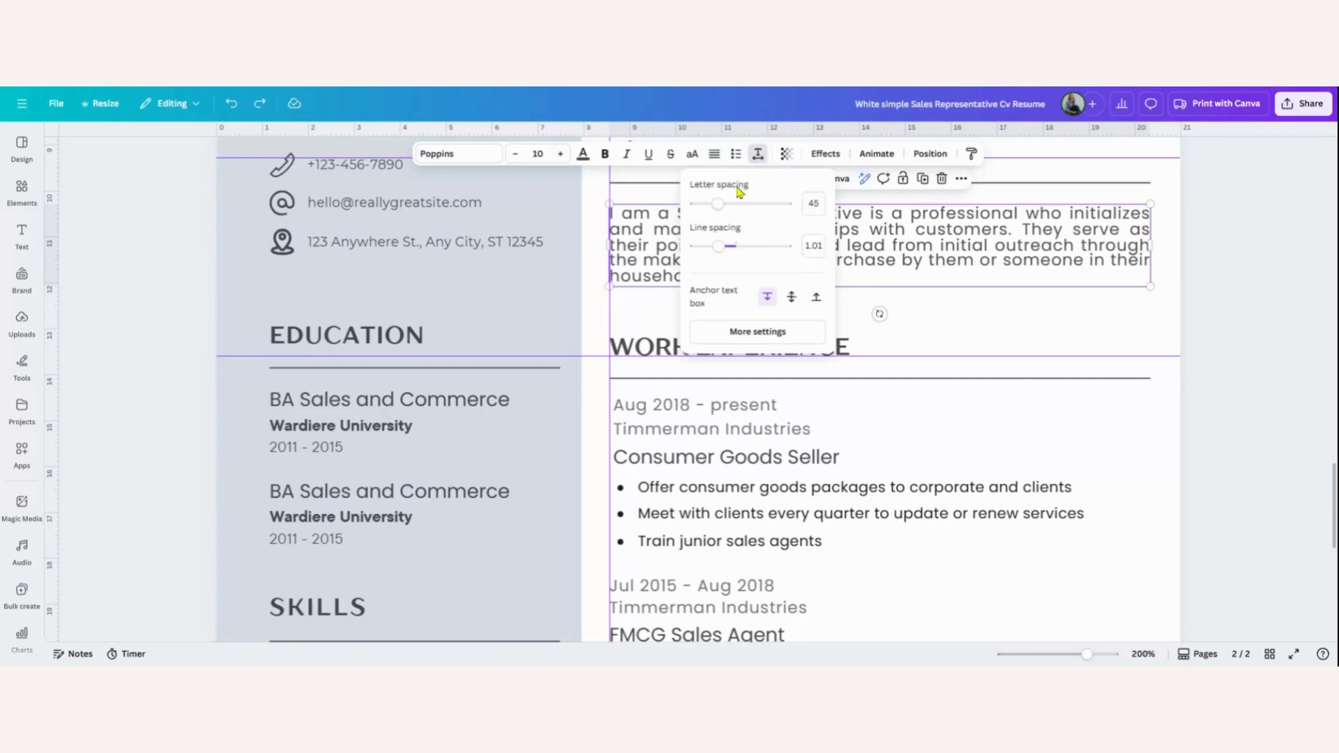
pyautogui.moveTo(726, 210)
pyautogui.mouseDown()
pyautogui.moveTo(693, 206)
pyautogui.moveTo(718, 212)
pyautogui.mouseUp()
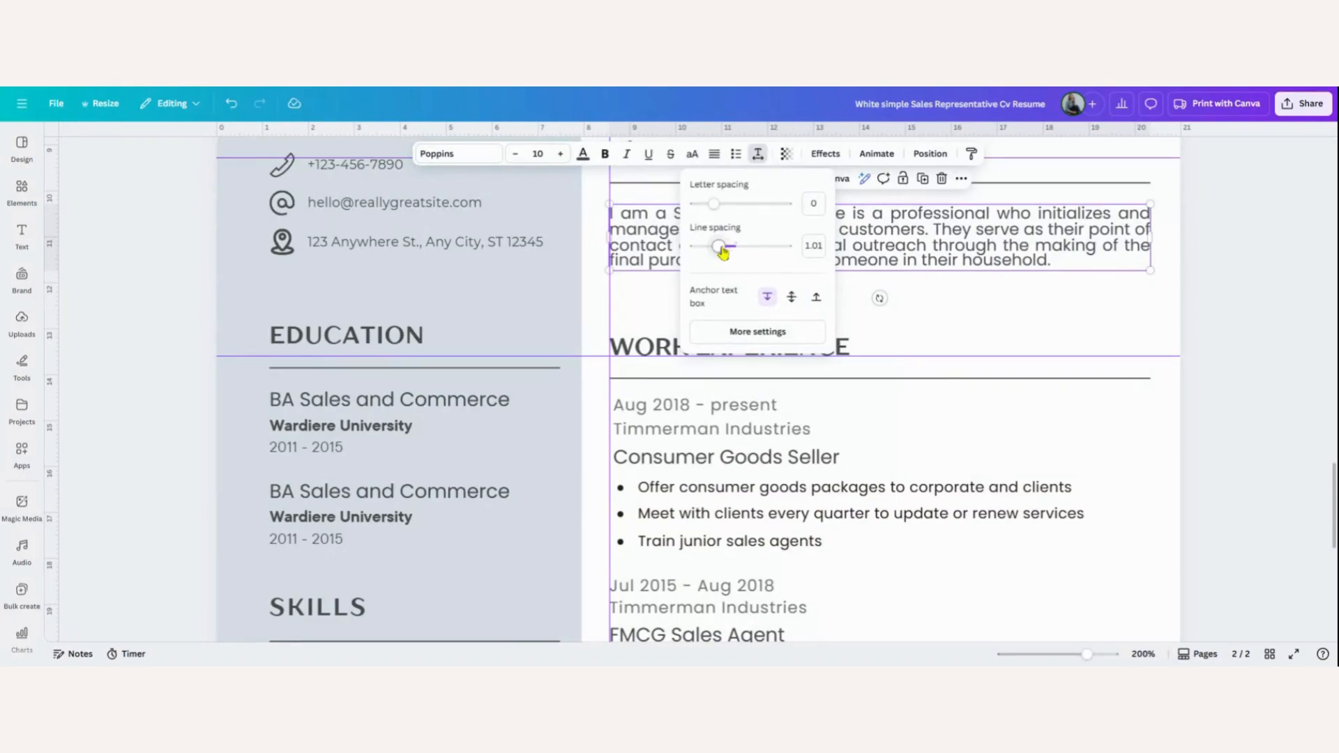
pyautogui.moveTo(718, 250); pyautogui.dragTo(735, 255)
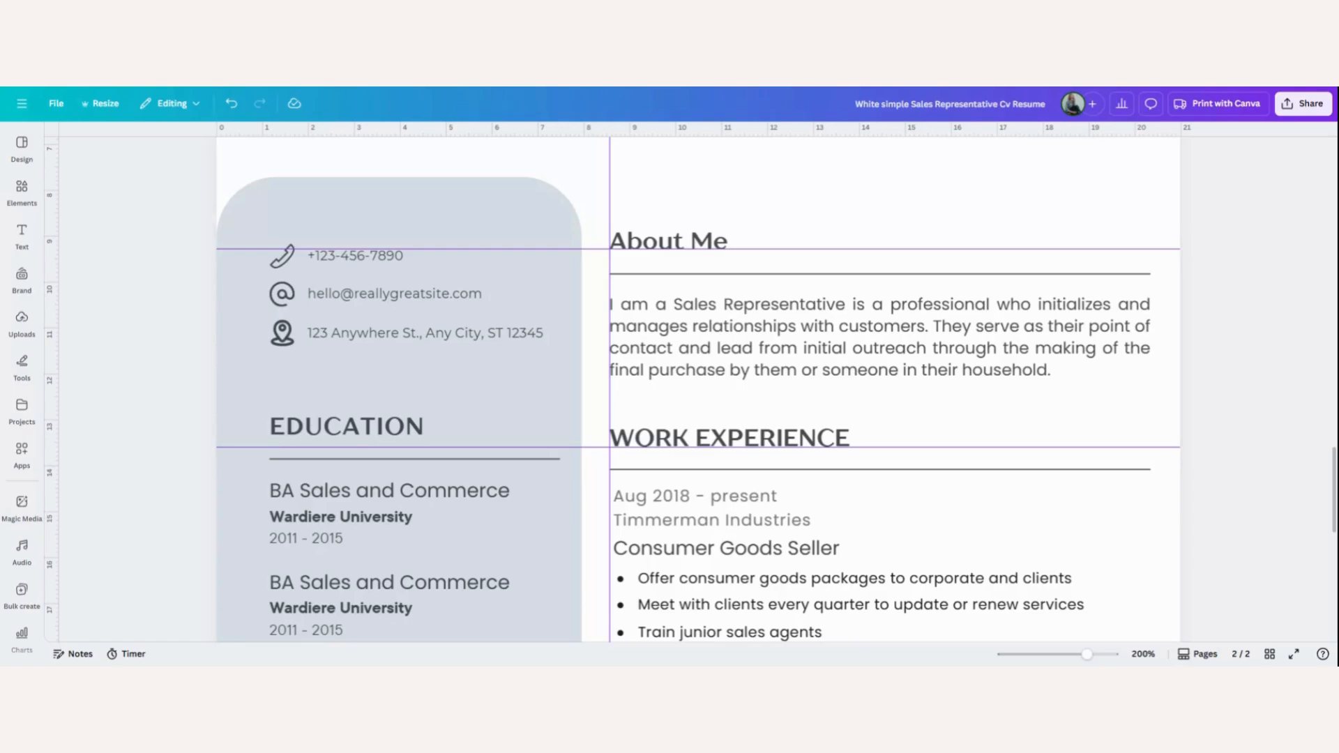
# Move a duplicate of the About Me paragraph above the section and enter a new summary starting "I am a motivated Sales Representative" under the heading
pyautogui.click(913, 328)
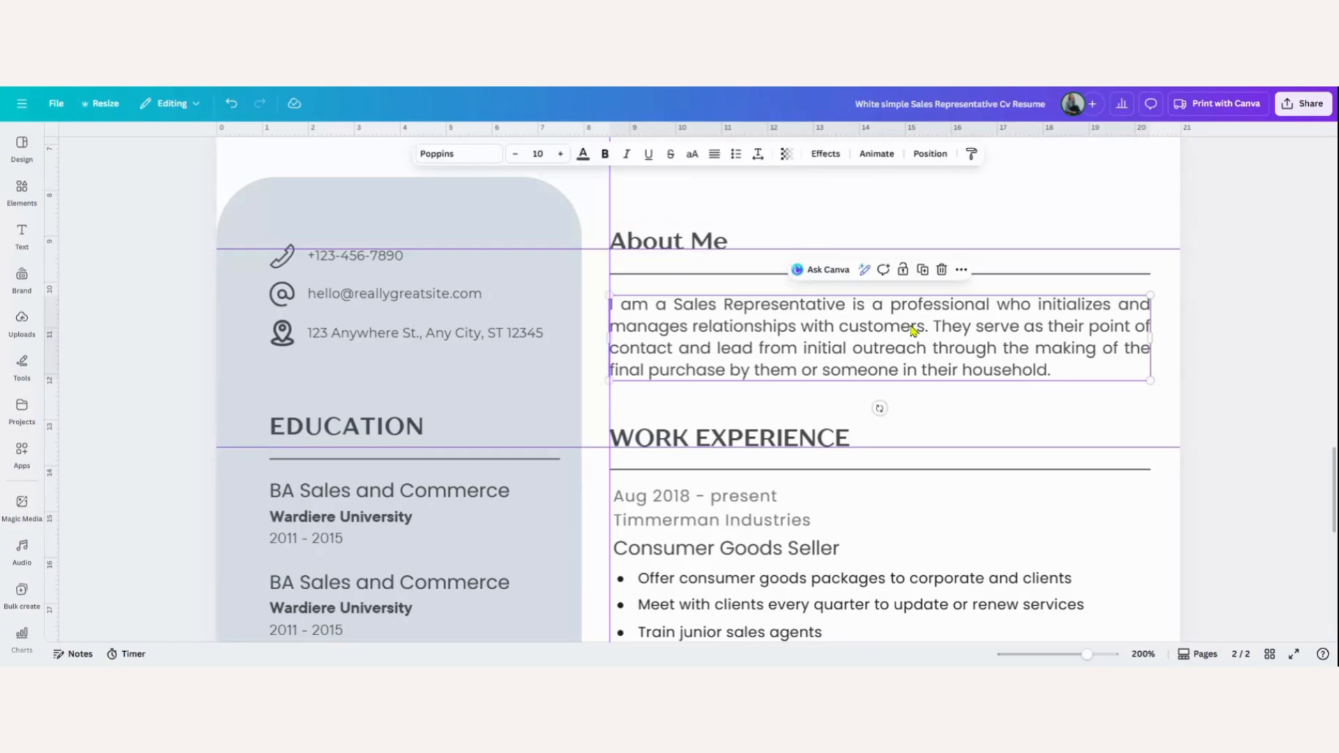
pyautogui.click(922, 270)
pyautogui.moveTo(906, 335); pyautogui.dragTo(1027, 211)
pyautogui.click(1081, 352)
pyautogui.write('I am a motivated Sales Representative with a strong ability to build and maintain customer relationships. I serve as the main point of contact for clients, guiding them from initial engagement through to purchase, ensuring a positive and personalized buying experience')
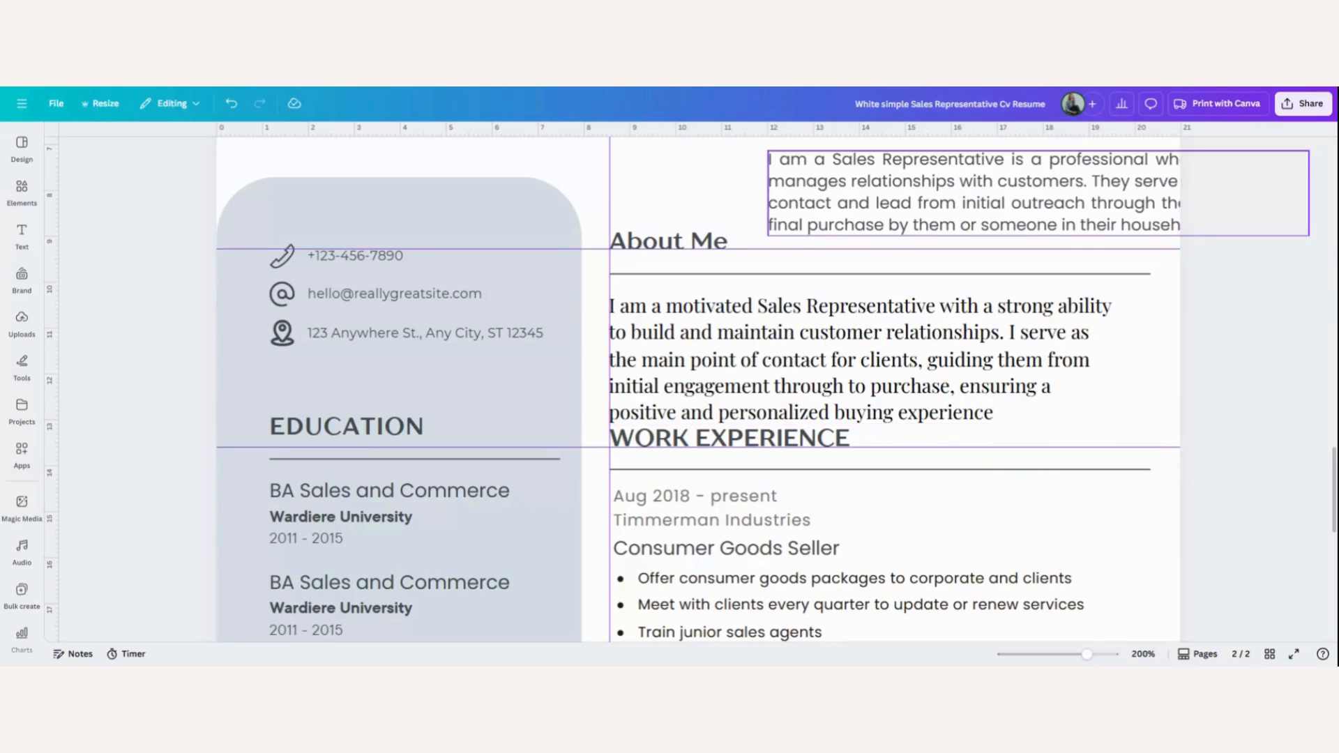
# Copy the text style of the original About Me paragraph onto the new summary and delete the original paragraph
pyautogui.click(988, 215)
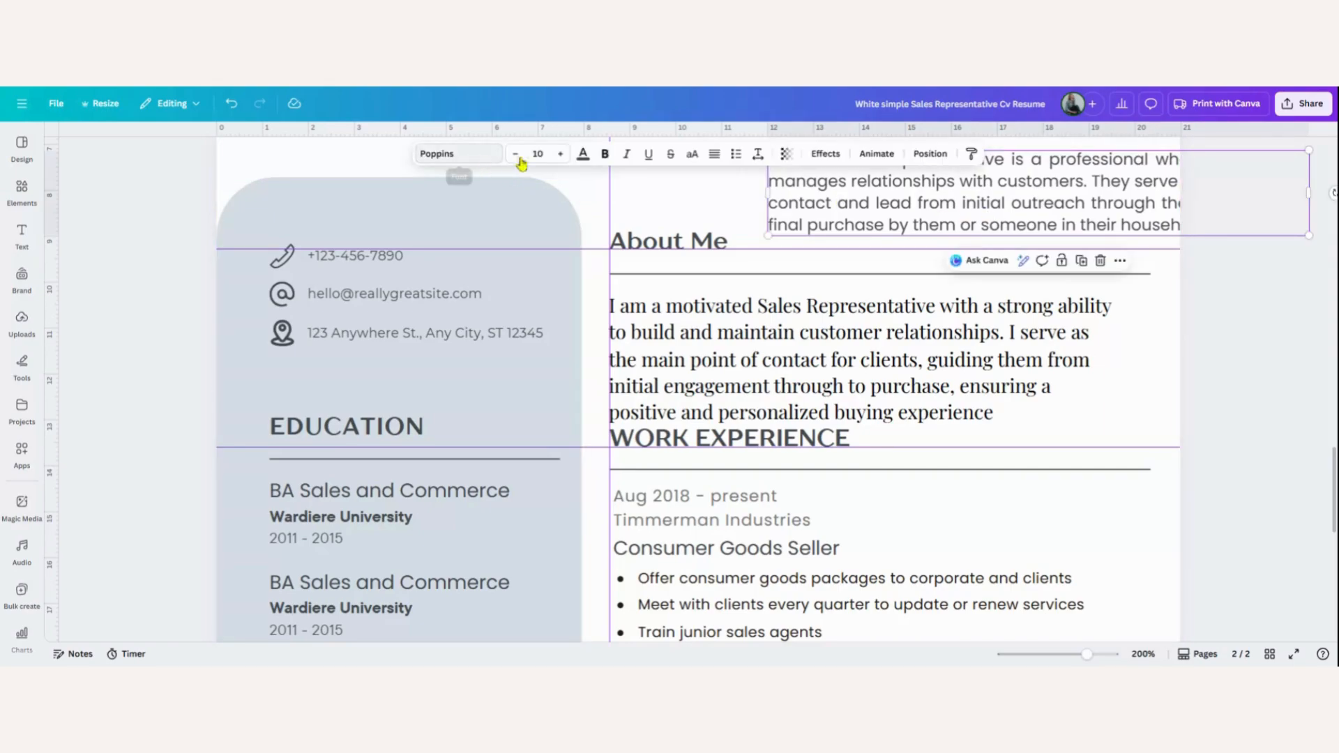
pyautogui.click(973, 158)
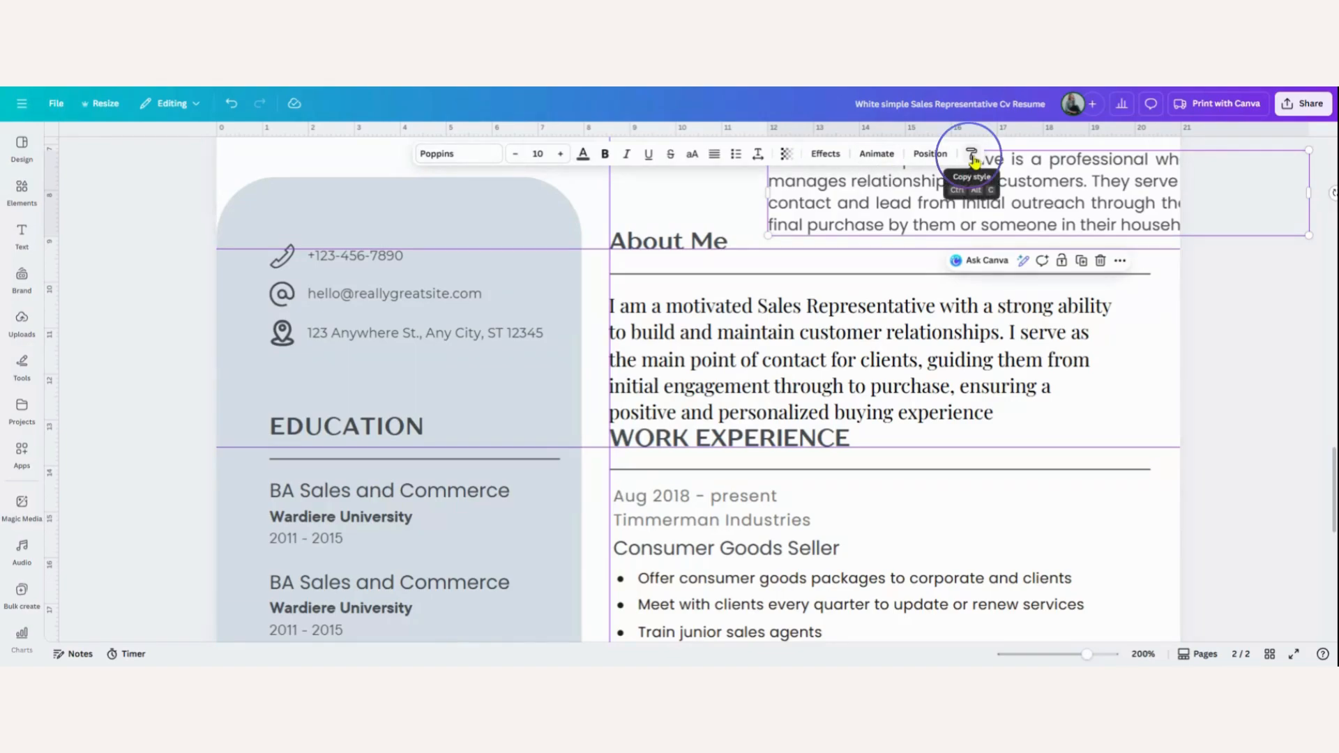
pyautogui.click(972, 157)
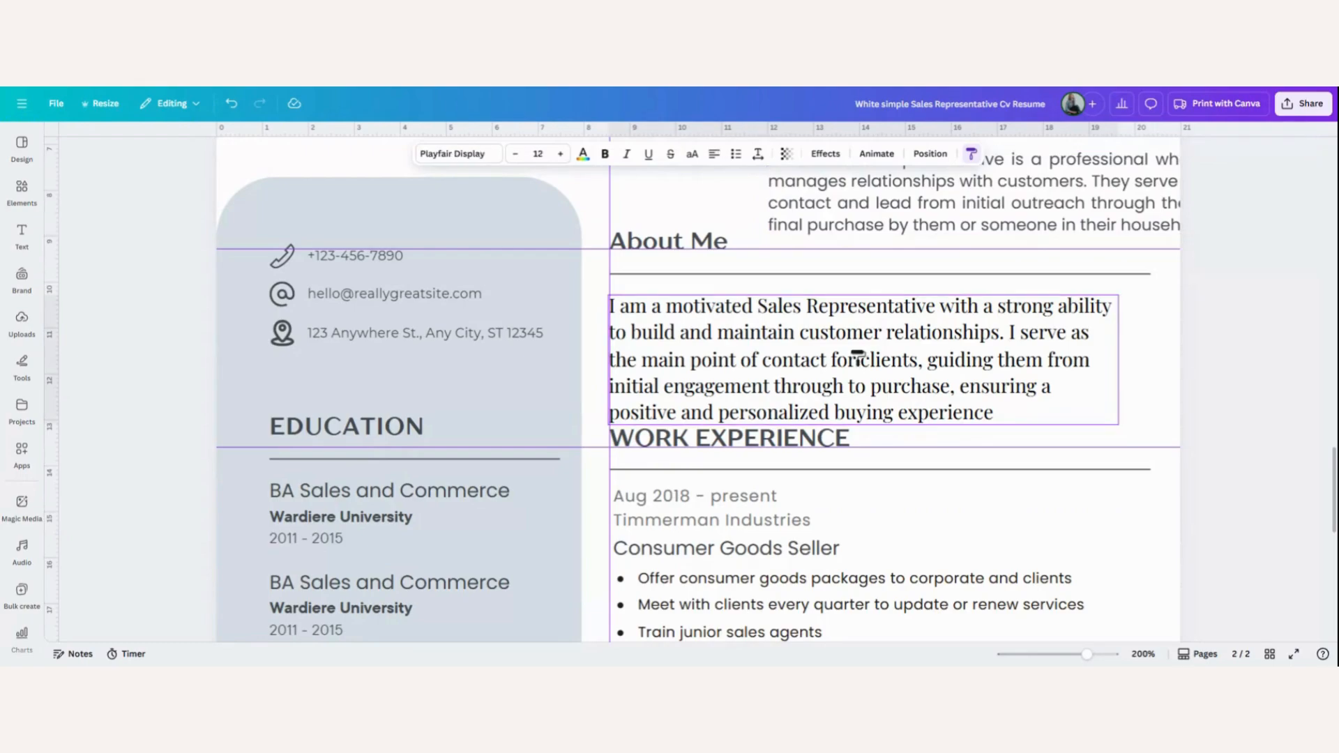
pyautogui.click(858, 355)
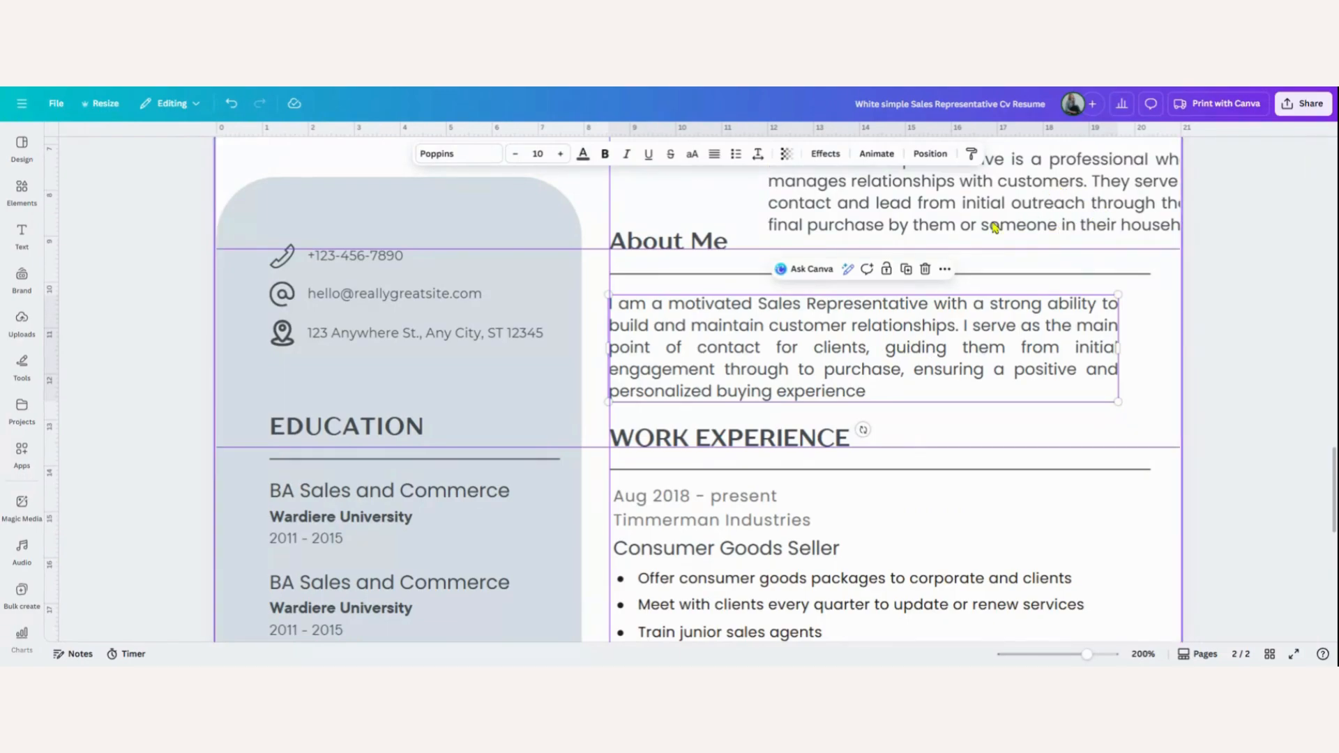
pyautogui.click(1009, 205)
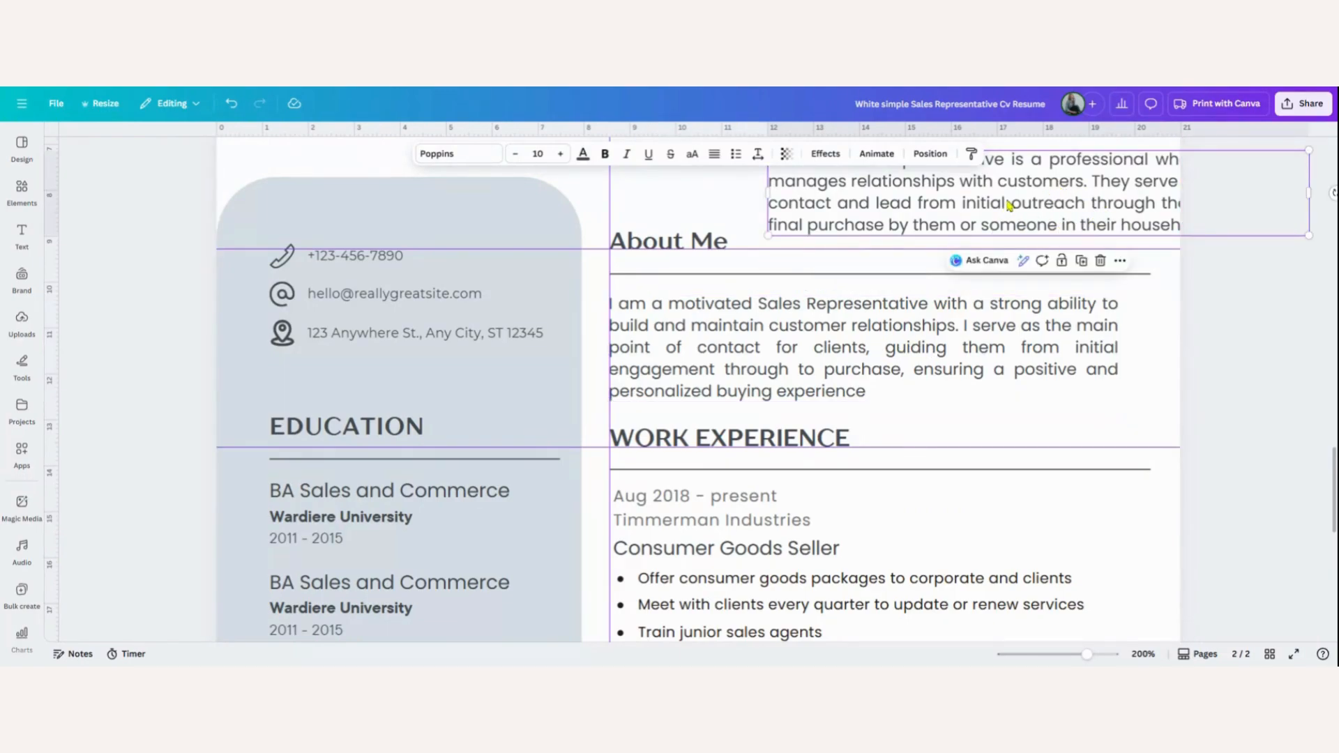
pyautogui.press('Delete')
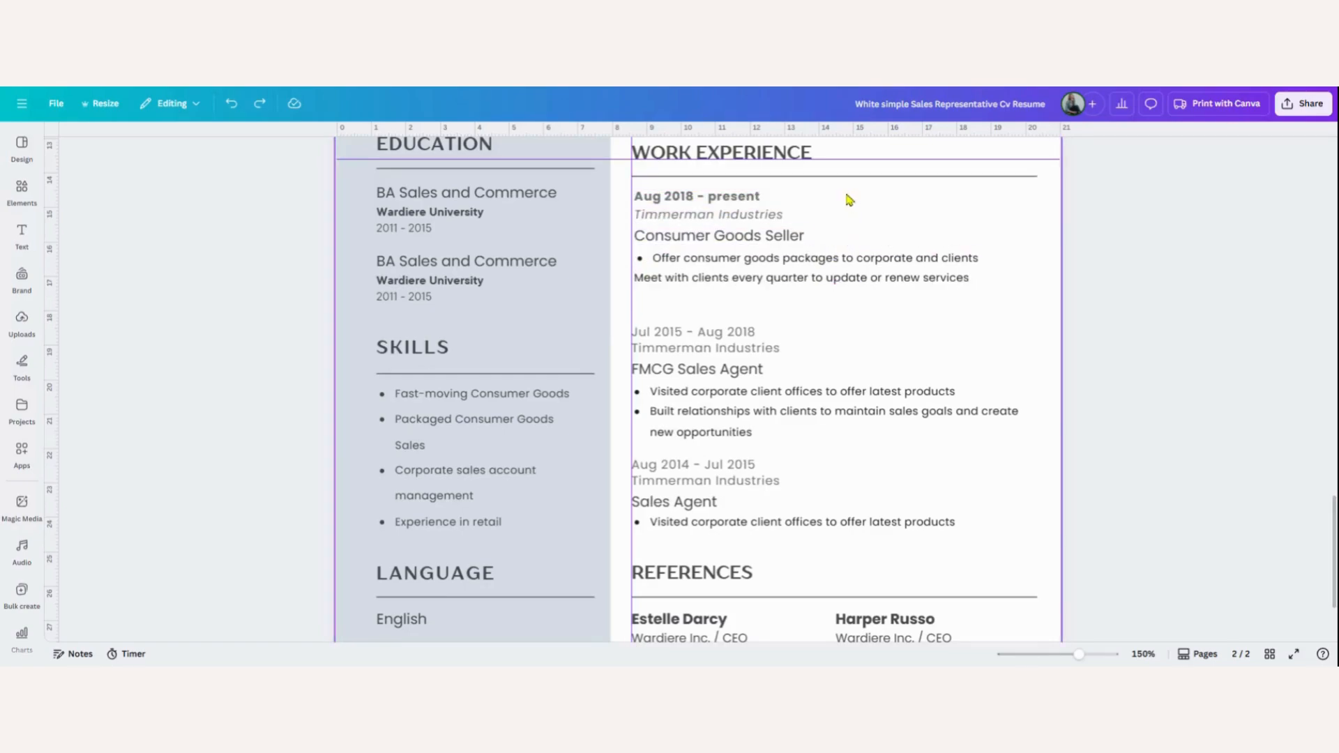
# Group the date, company, job title and description of the first work experience entry
pyautogui.click(737, 204)
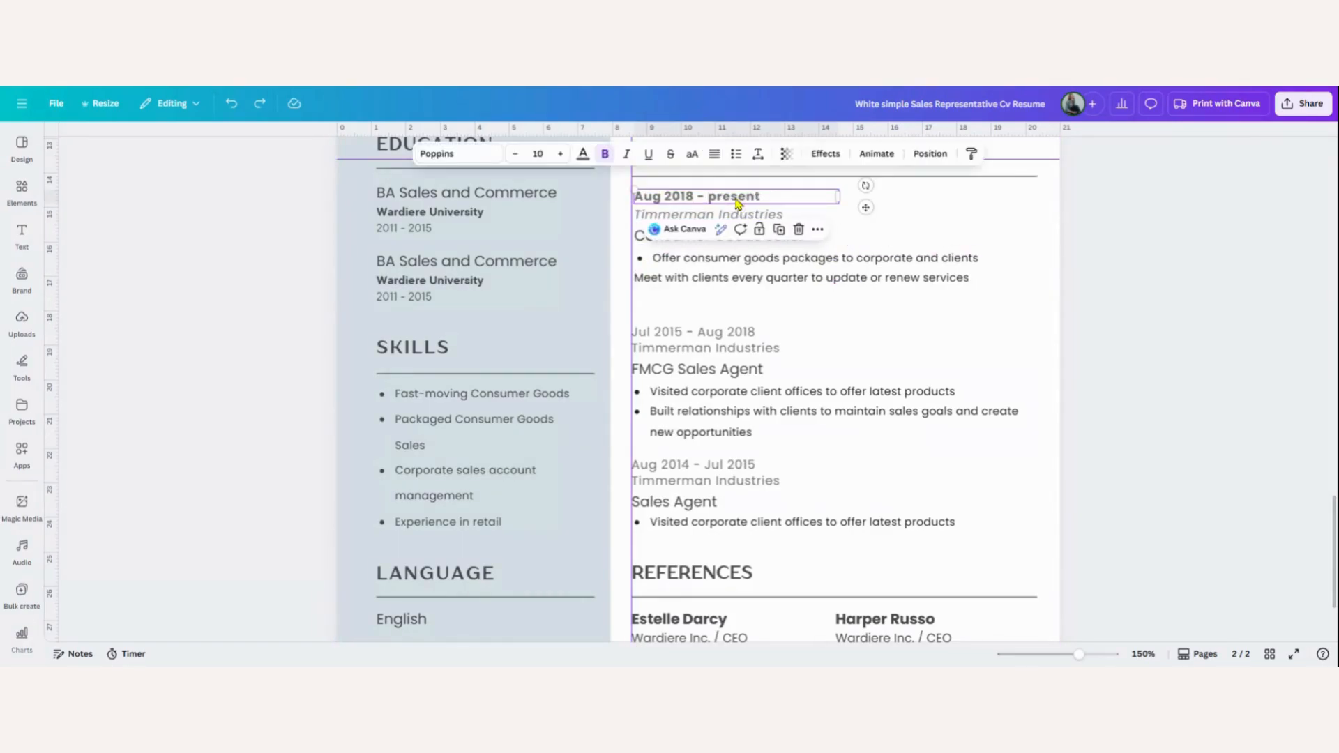
pyautogui.keyDown('shift'); pyautogui.click(697, 218); pyautogui.keyUp('shift')
pyautogui.keyDown('shift'); pyautogui.click(649, 238); pyautogui.keyUp('shift')
pyautogui.keyDown('shift'); pyautogui.click(648, 261); pyautogui.keyUp('shift')
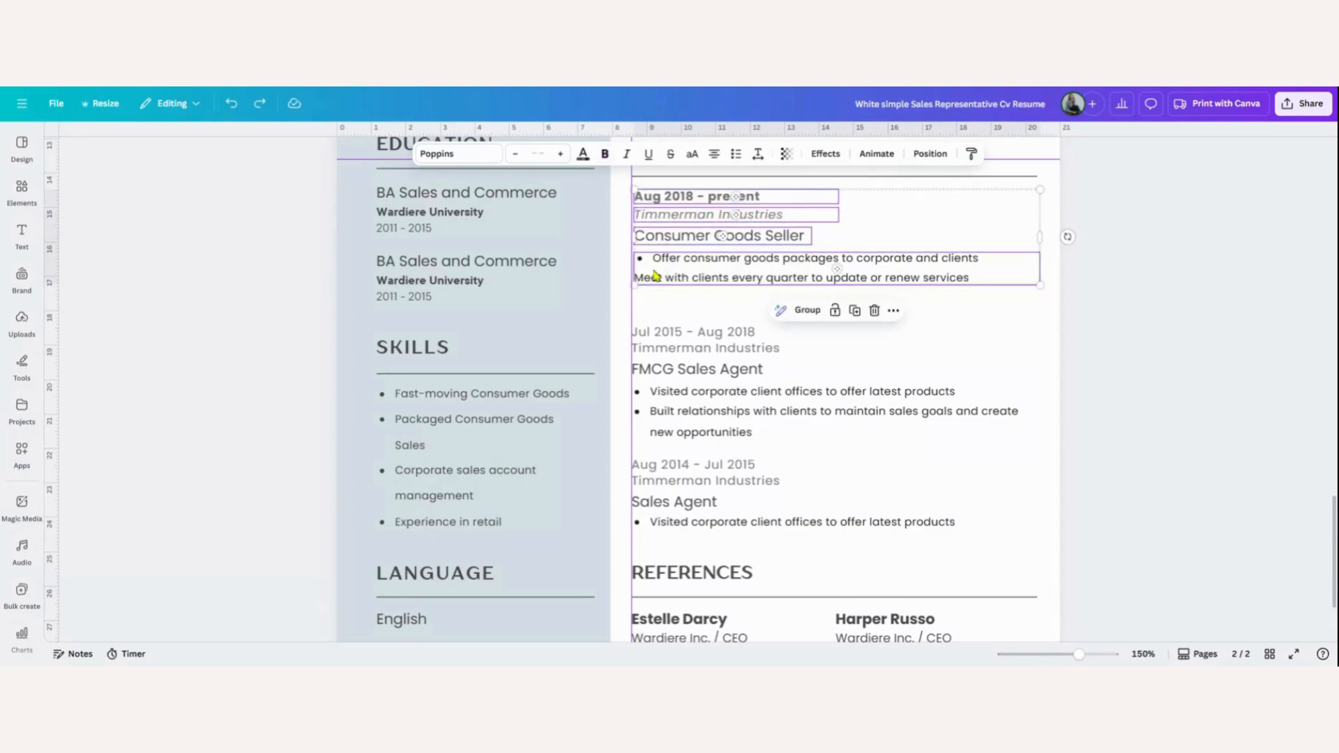
pyautogui.click(802, 311)
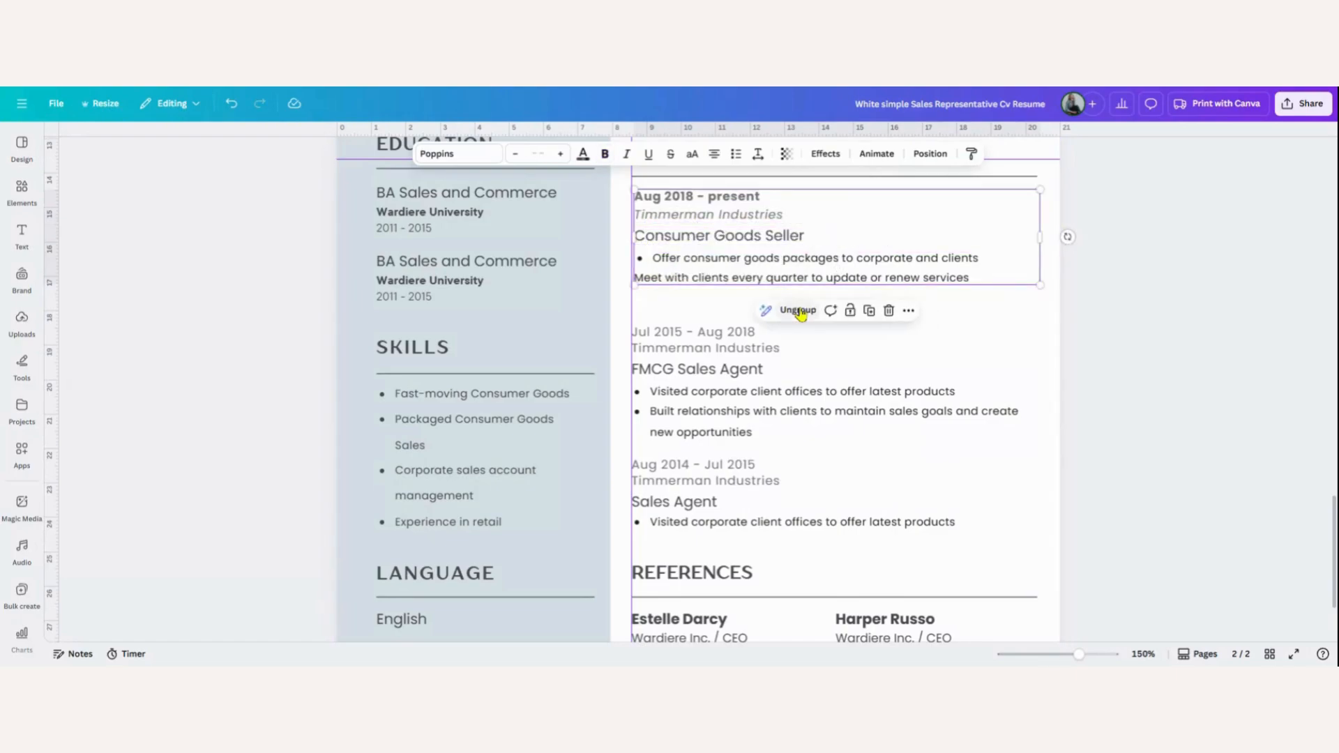
pyautogui.hotkey('ctrl', 'z')
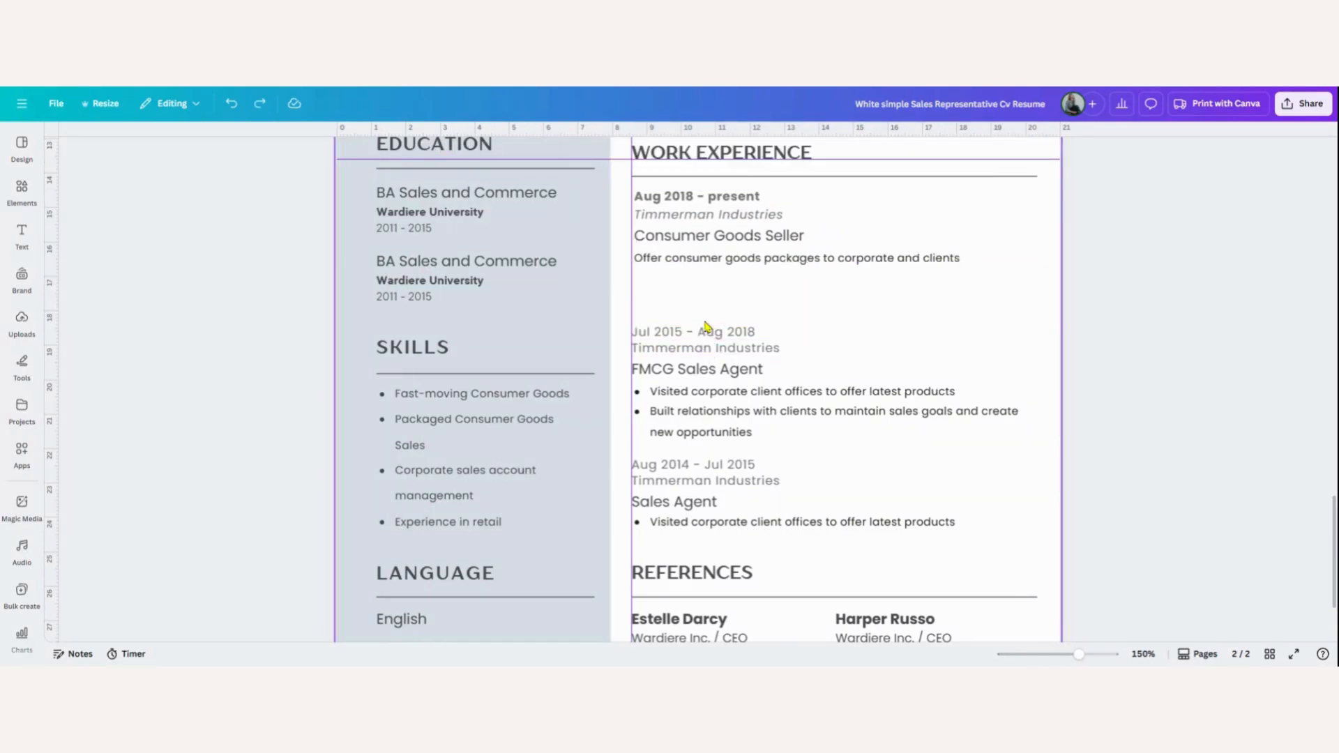
# Delete the two older work experience entries and stack three duplicates of the grouped first entry below it
pyautogui.moveTo(1135, 550); pyautogui.dragTo(778, 317)
pyautogui.press('Delete')
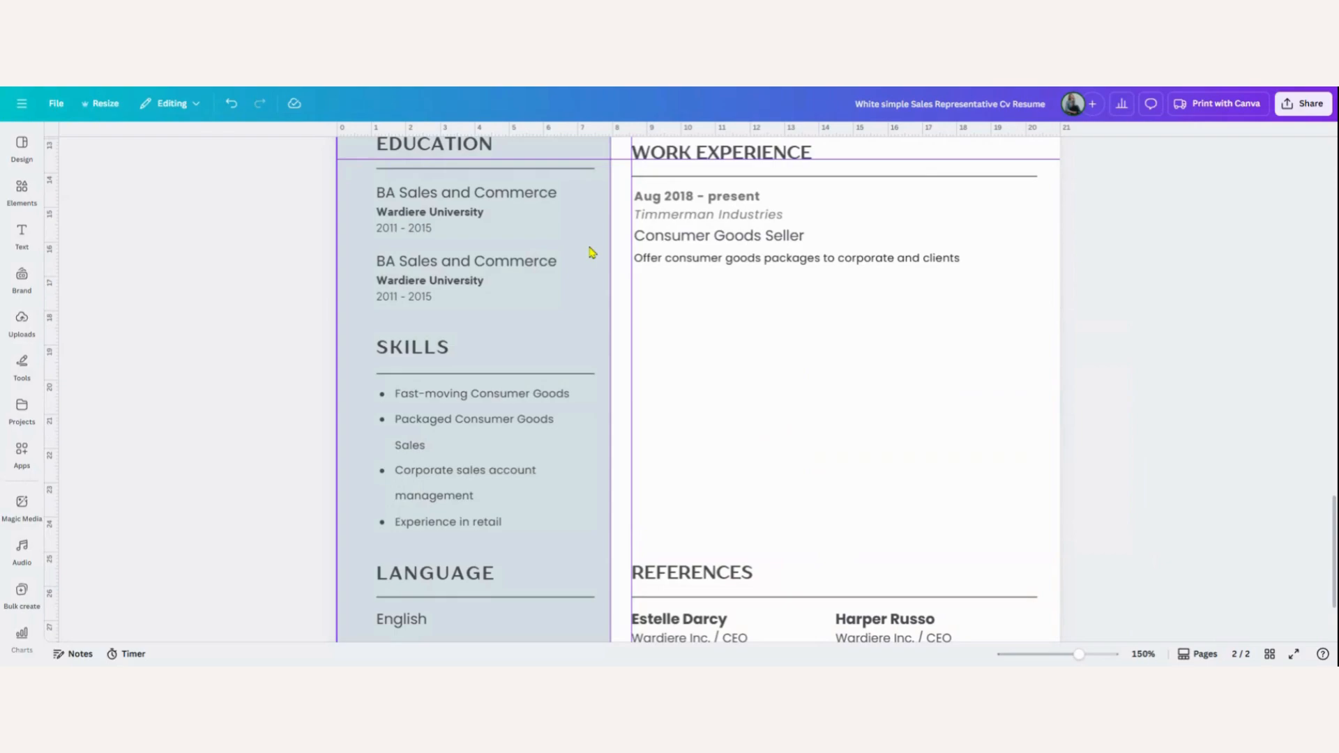
pyautogui.click(888, 216)
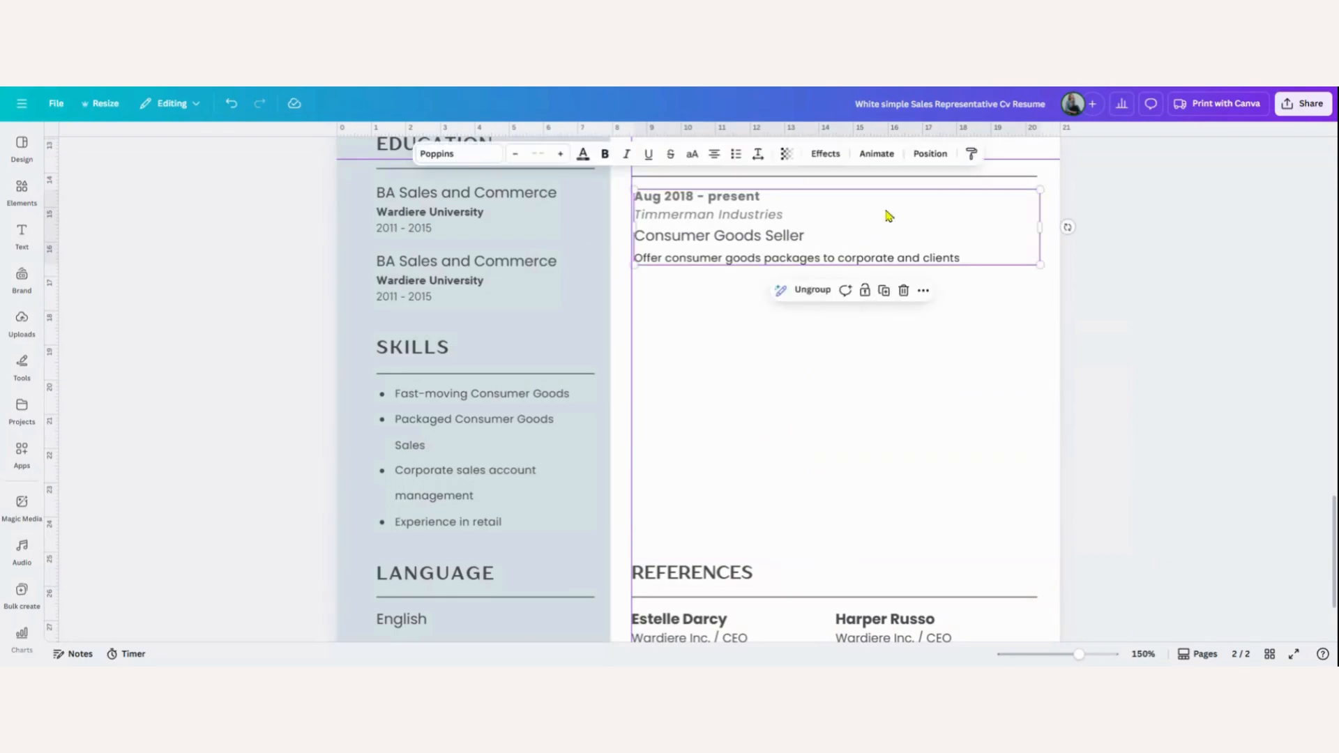
pyautogui.click(869, 290)
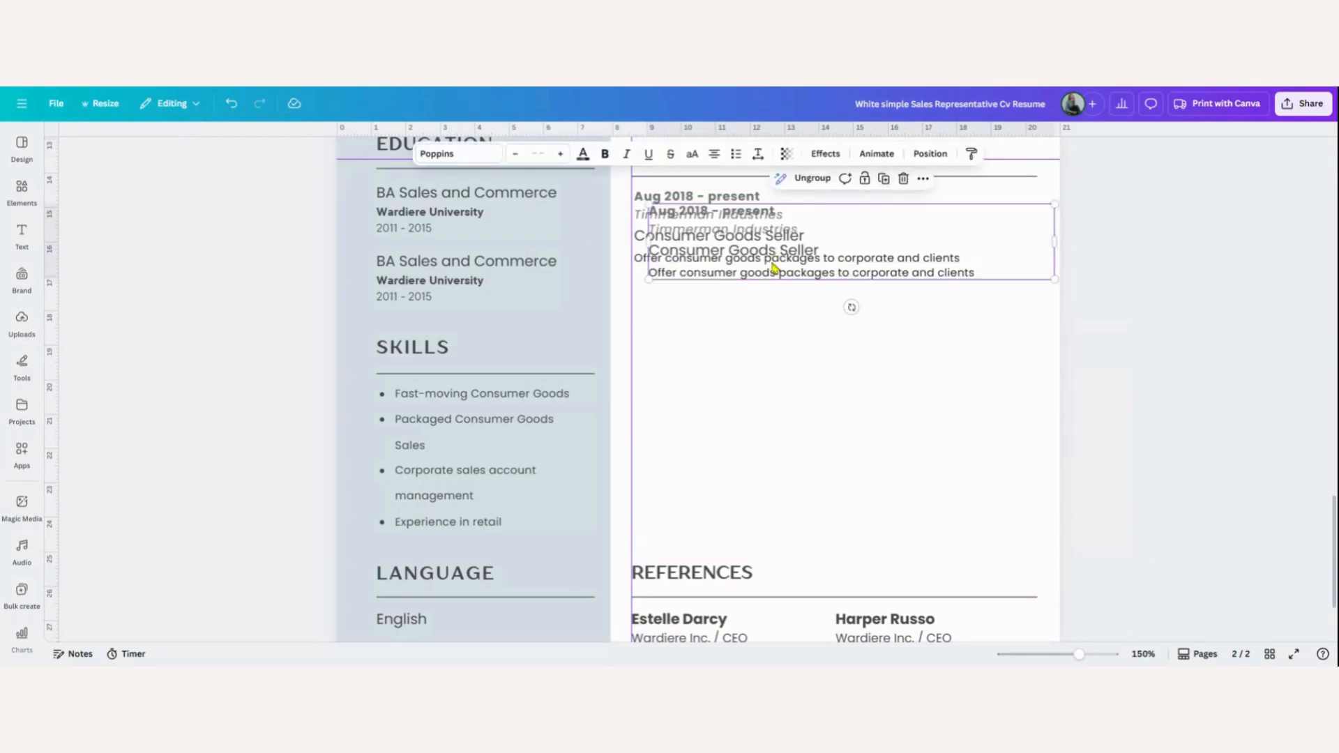
pyautogui.moveTo(774, 262); pyautogui.dragTo(769, 324)
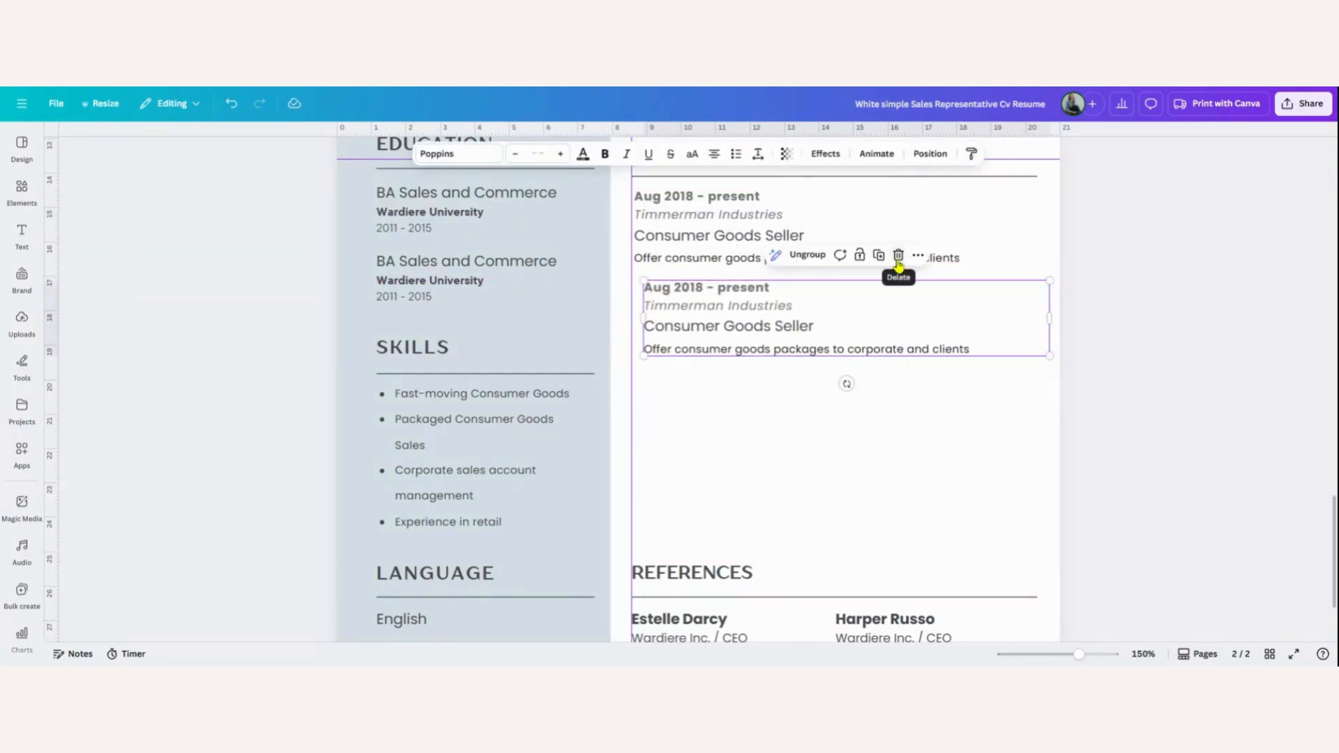
pyautogui.click(878, 255)
pyautogui.moveTo(861, 409); pyautogui.dragTo(846, 403)
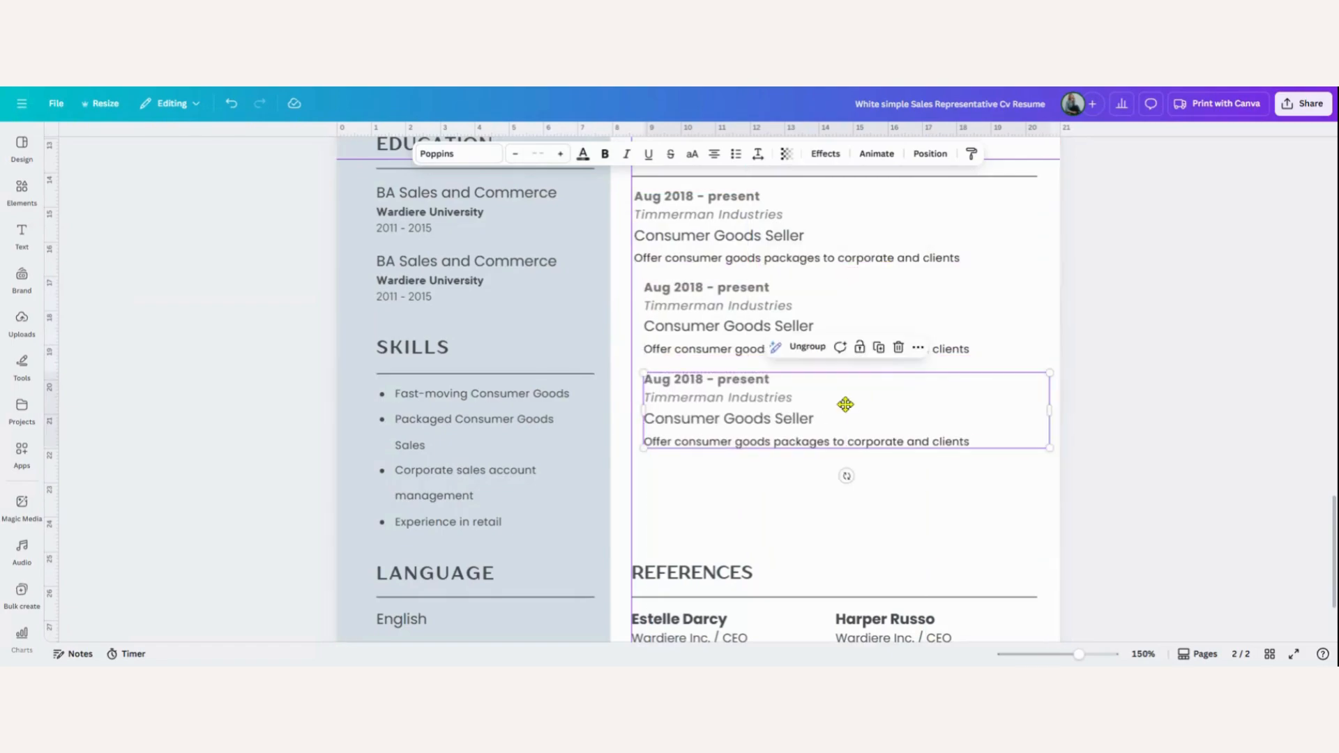
pyautogui.click(878, 345)
pyautogui.click(1137, 403)
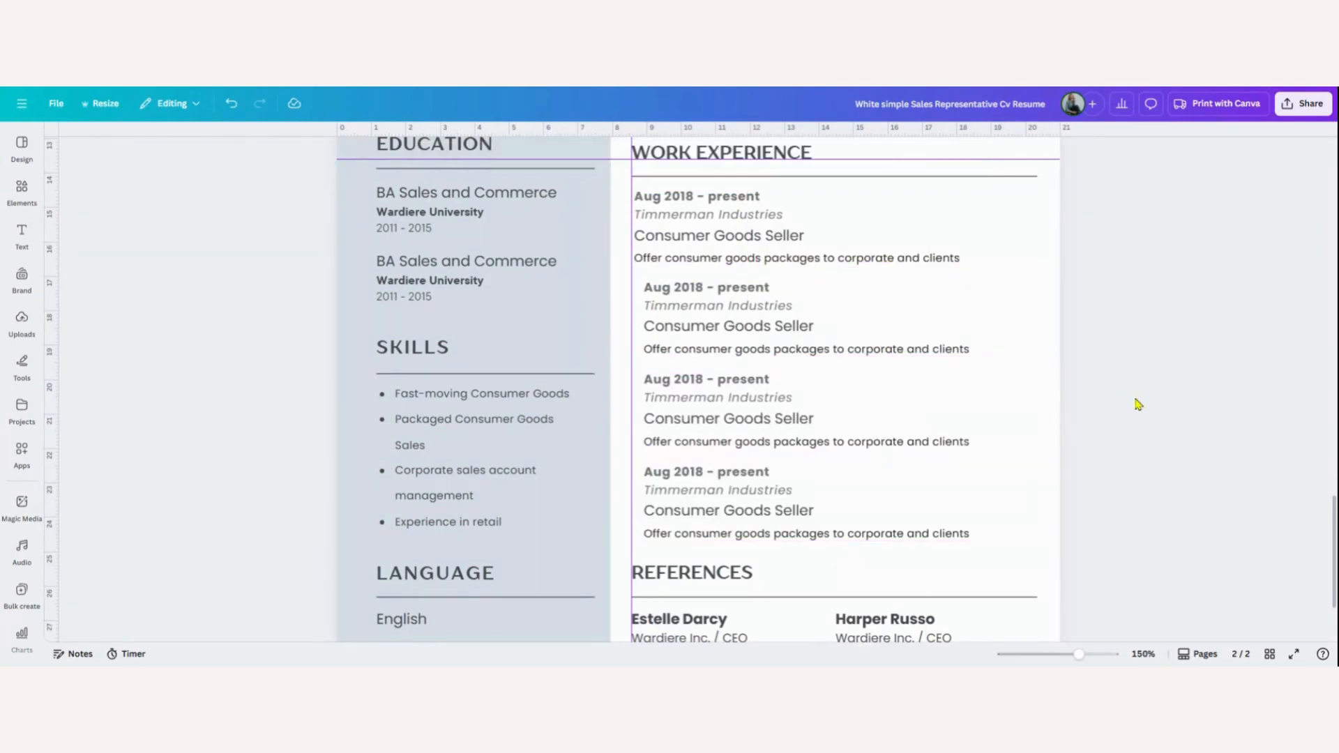
# Space the four work experience entries evenly with Tidy up
pyautogui.click(865, 508)
pyautogui.keyDown('shift'); pyautogui.click(830, 430); pyautogui.keyUp('shift')
pyautogui.keyDown('shift'); pyautogui.click(837, 321); pyautogui.keyUp('shift')
pyautogui.keyDown('shift'); pyautogui.click(837, 229); pyautogui.keyUp('shift')
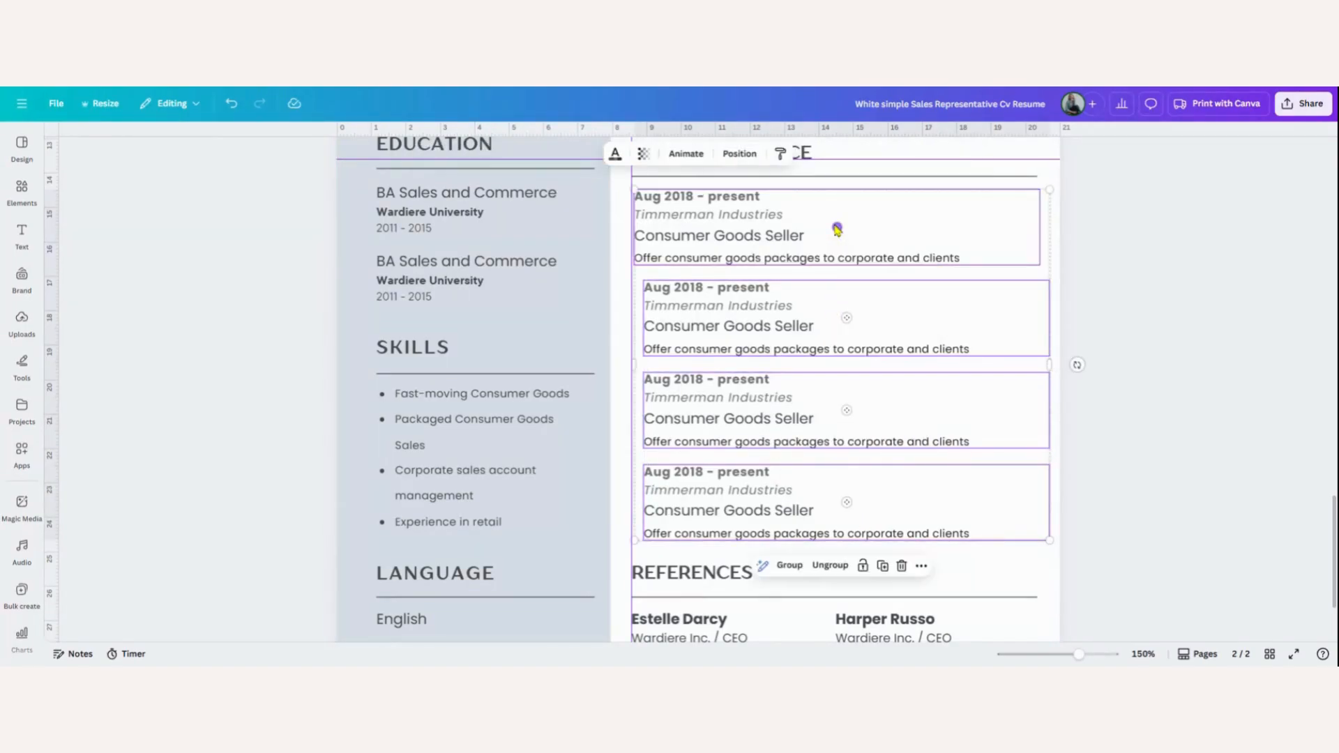
pyautogui.rightClick(837, 229)
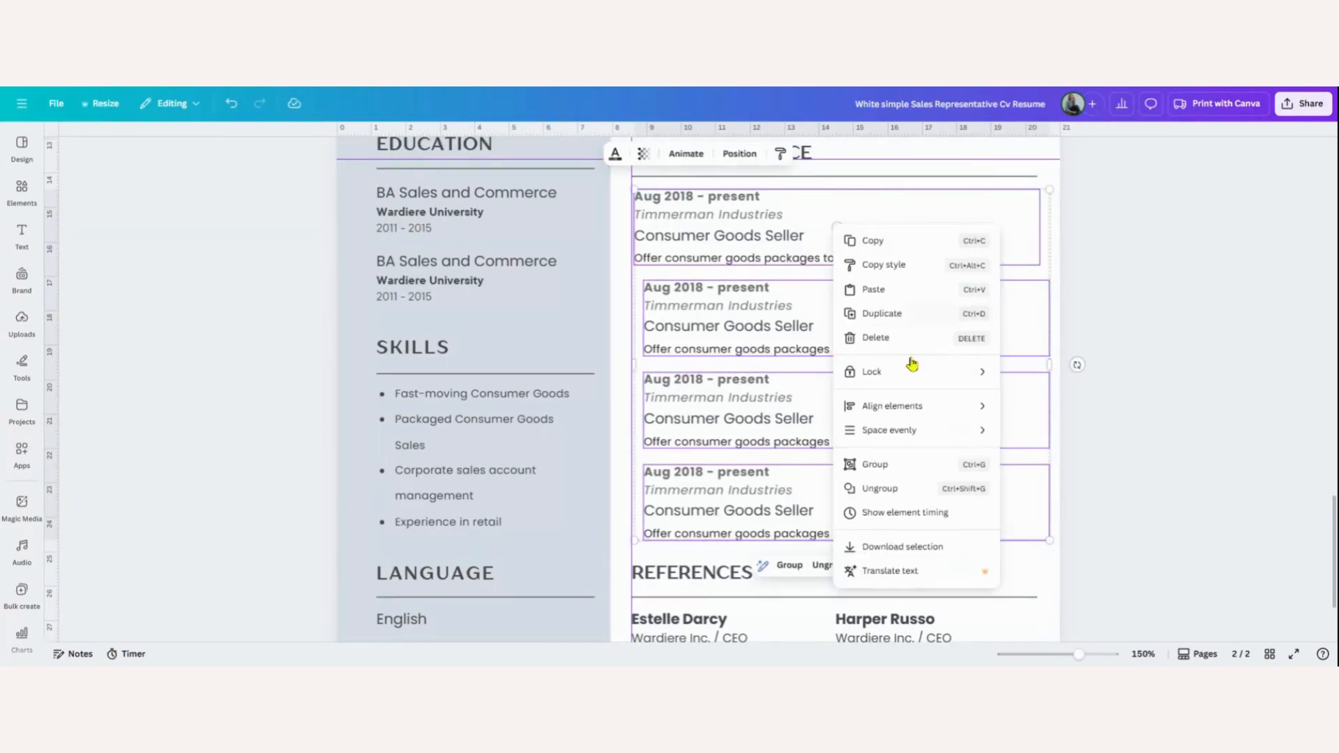
pyautogui.moveTo(876, 430)
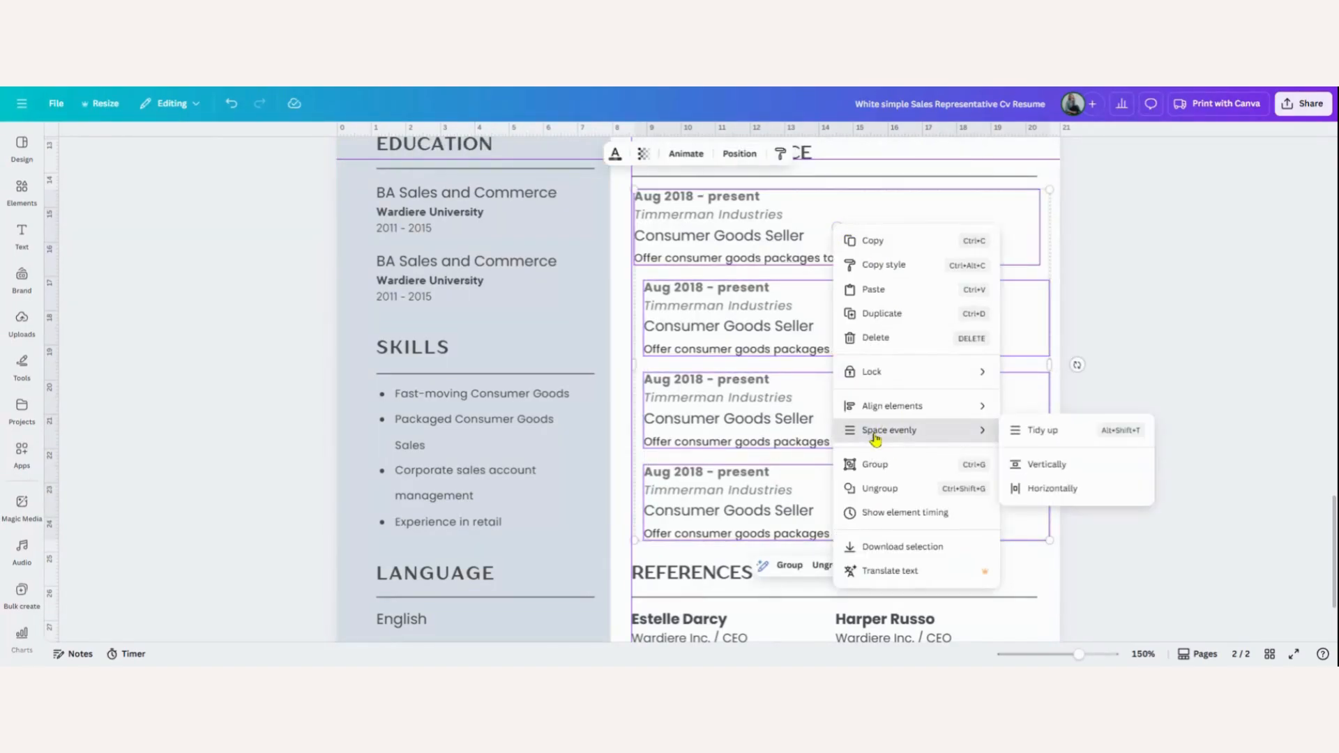
pyautogui.click(1025, 438)
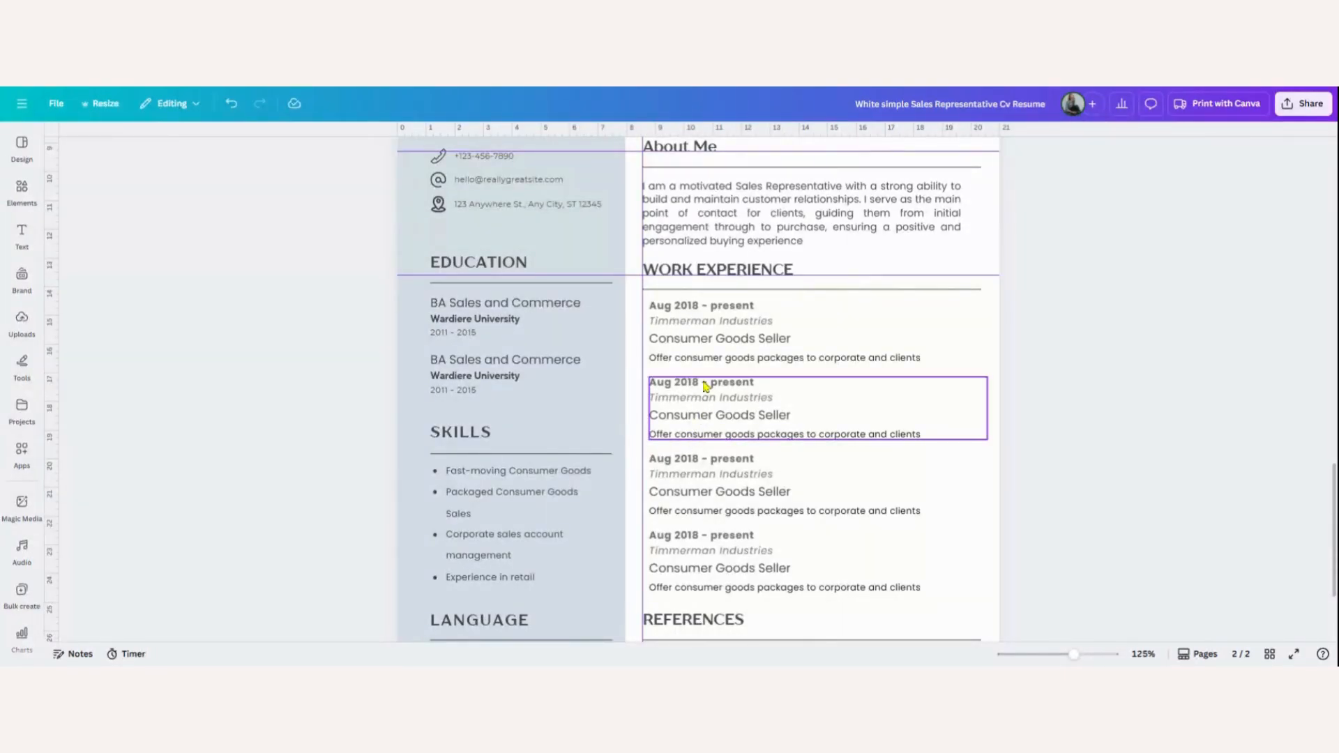
# Left-align the four work experience entries with the About Me paragraph
pyautogui.click(687, 203)
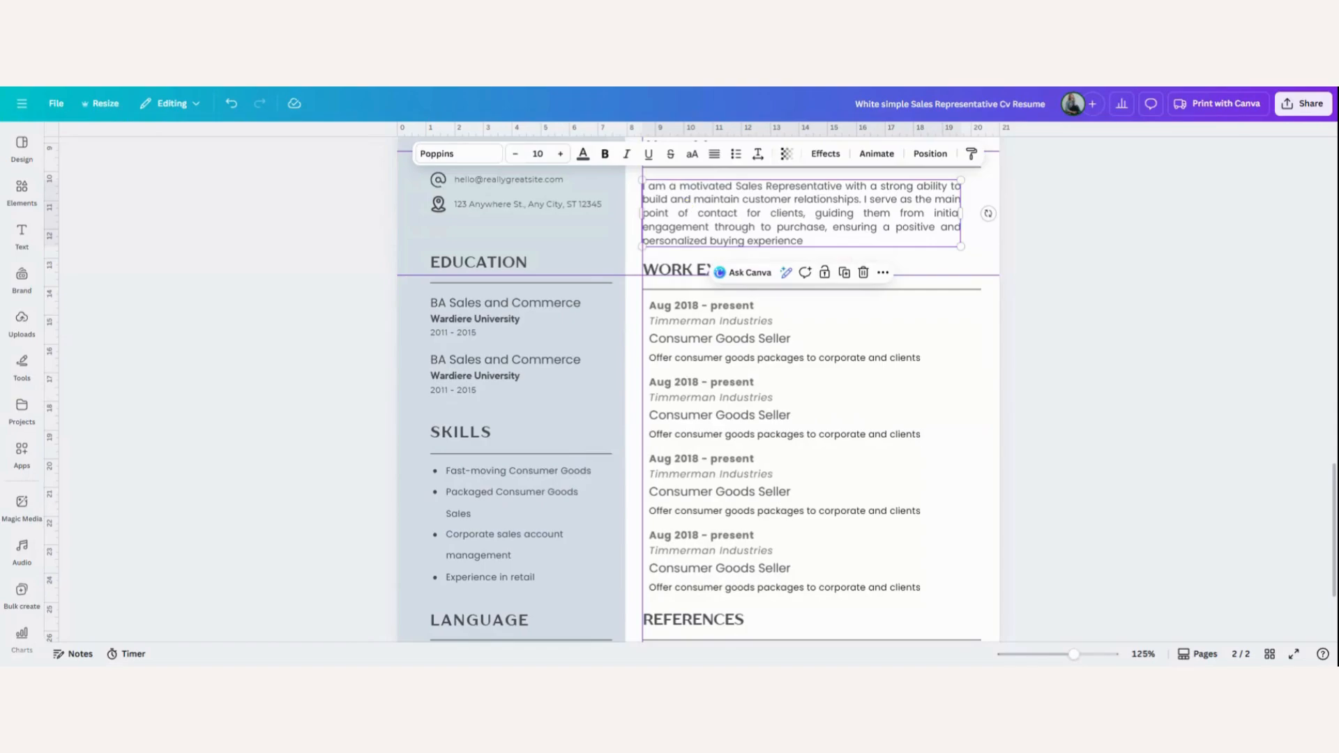
pyautogui.keyDown('shift'); pyautogui.click(688, 340); pyautogui.keyUp('shift')
pyautogui.keyDown('shift'); pyautogui.click(686, 412); pyautogui.keyUp('shift')
pyautogui.keyDown('shift'); pyautogui.click(686, 482); pyautogui.keyUp('shift')
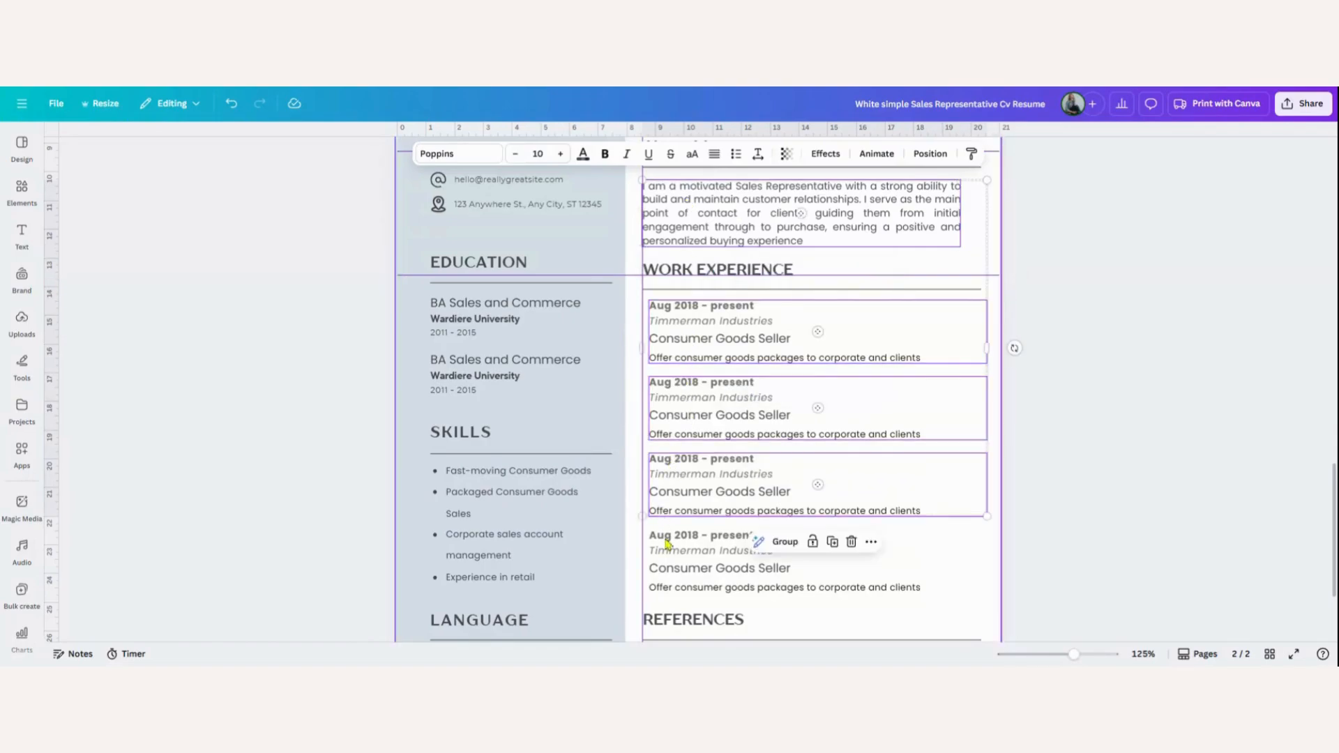
pyautogui.keyDown('shift'); pyautogui.click(673, 566); pyautogui.keyUp('shift')
pyautogui.rightClick(673, 566)
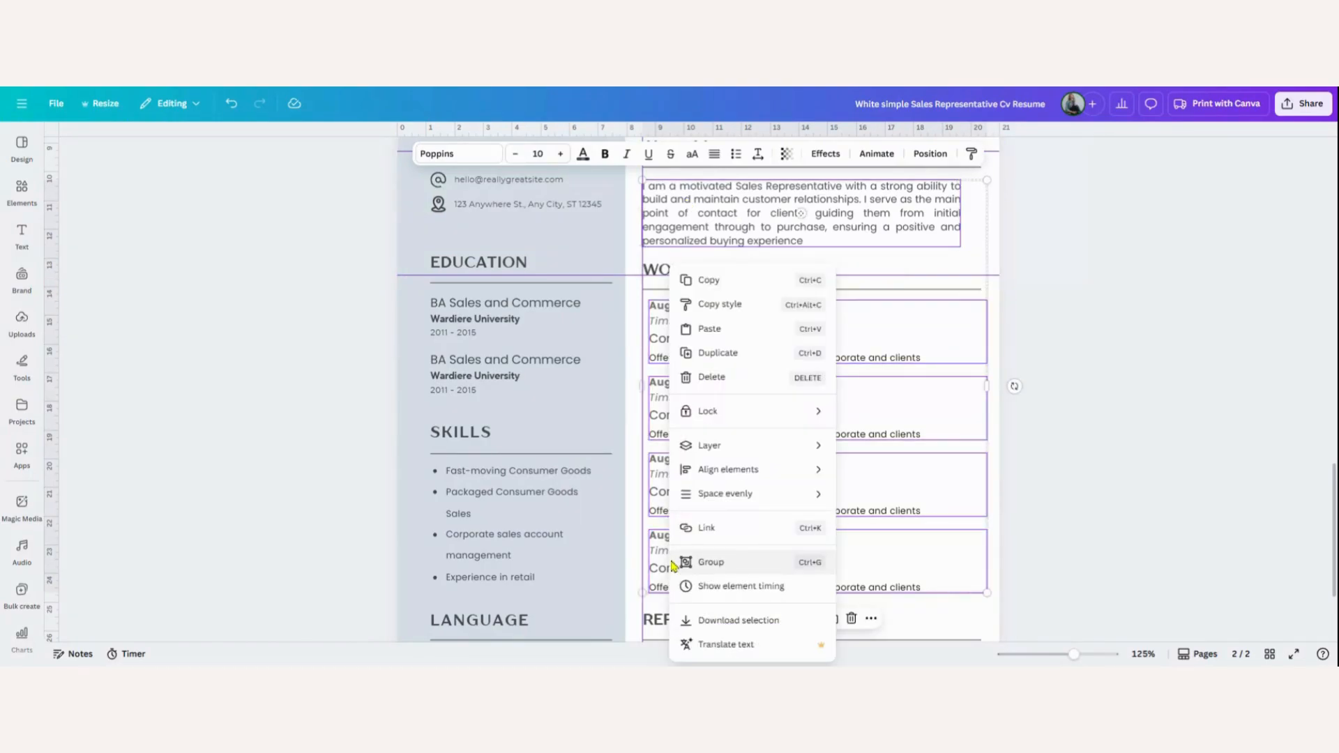
pyautogui.moveTo(758, 471)
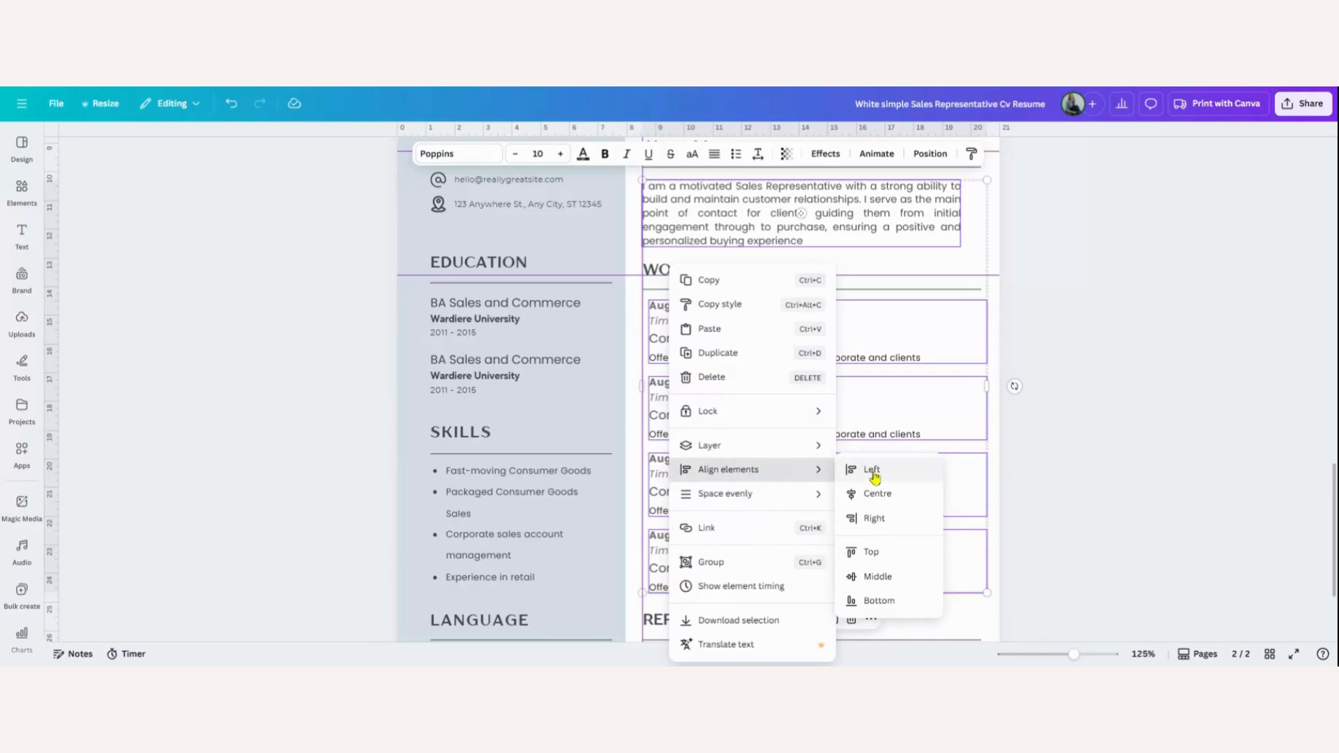
pyautogui.click(872, 471)
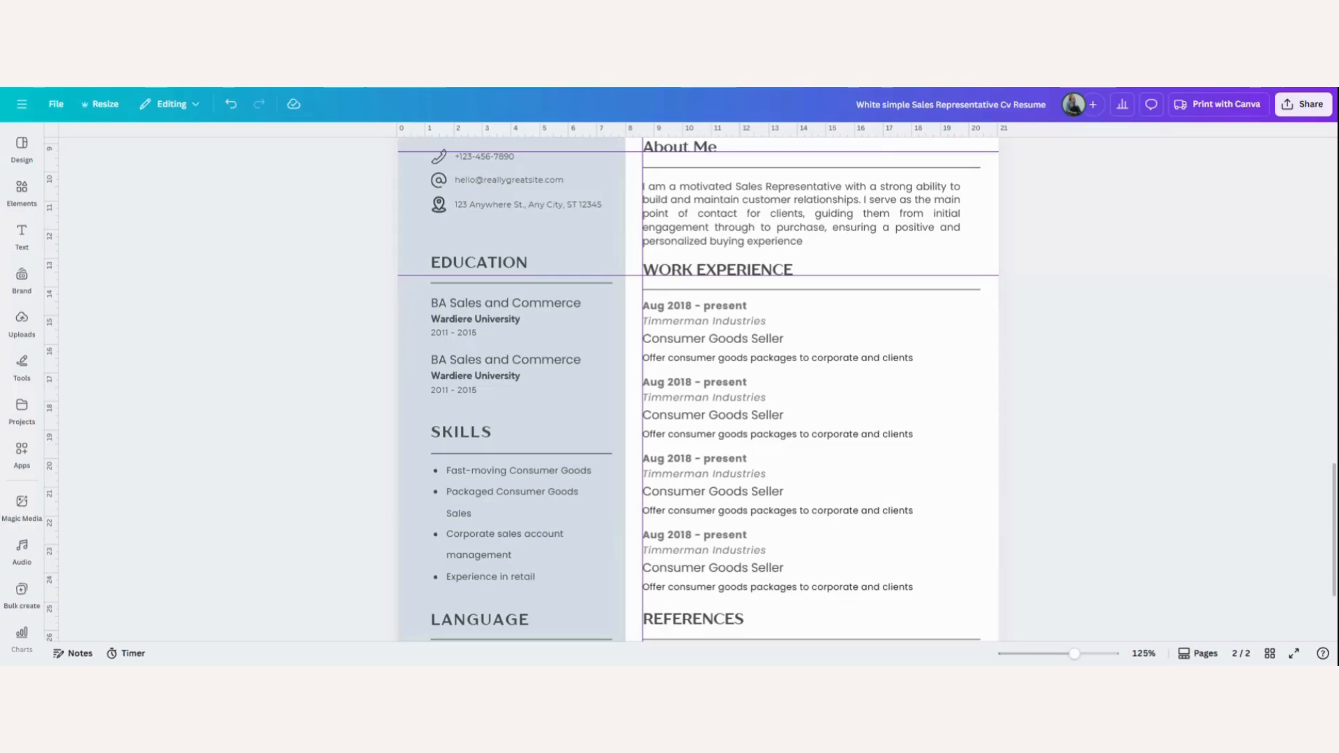
pyautogui.hotkey('ctrl', '-')
pyautogui.hotkey('ctrl', '-')
pyautogui.hotkey('ctrl', '-')
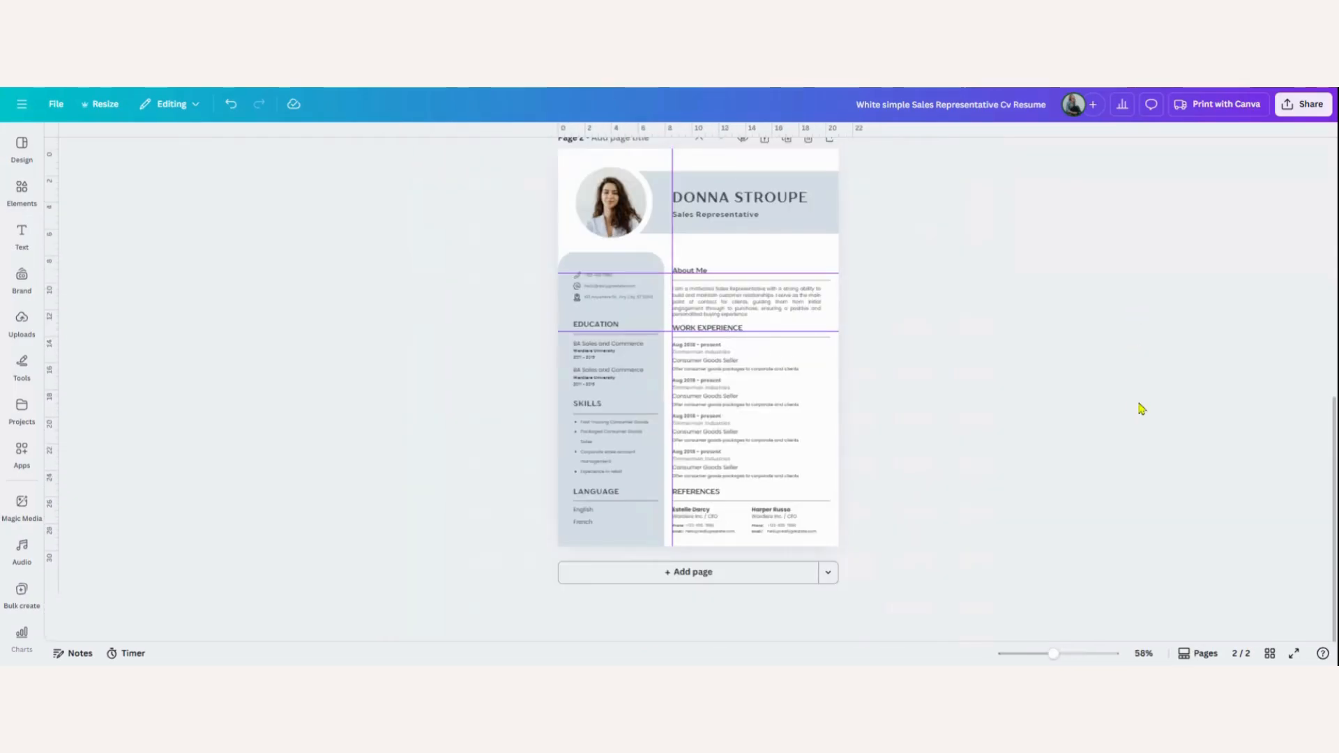
pyautogui.scroll(2, 1140, 408)
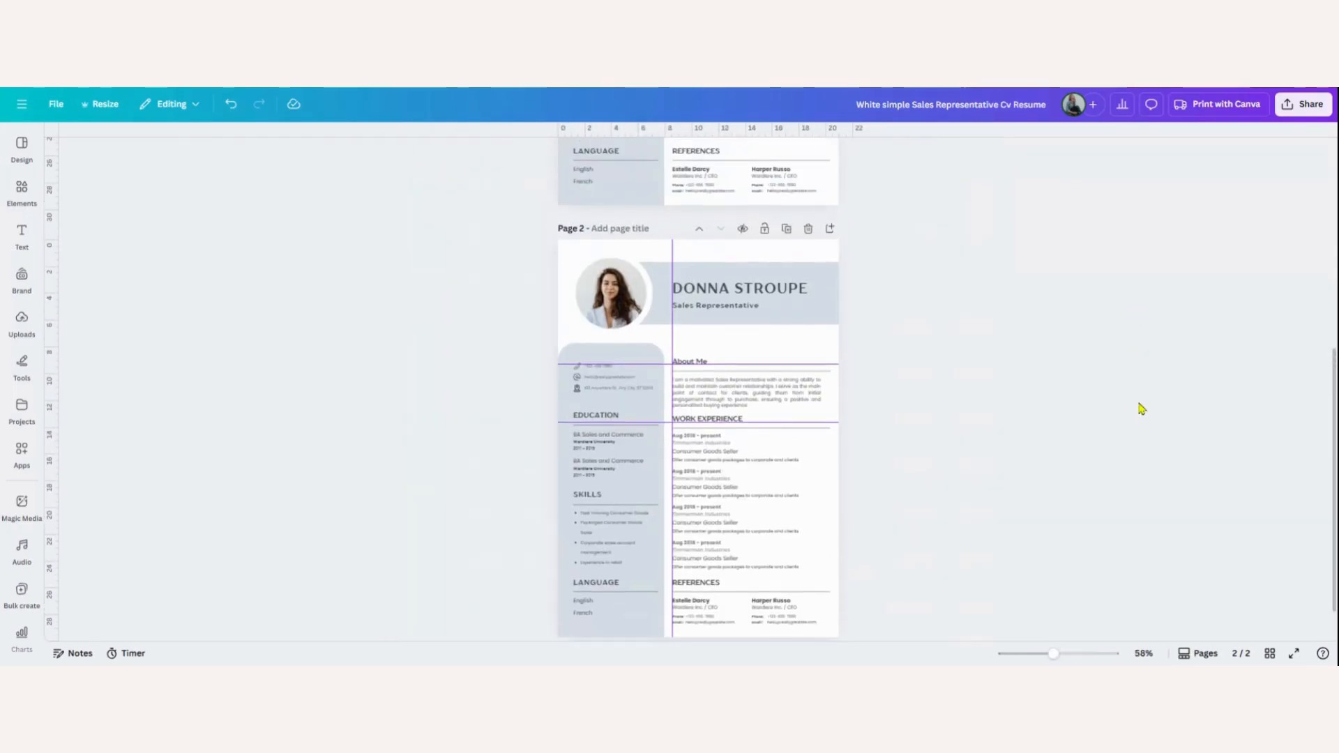